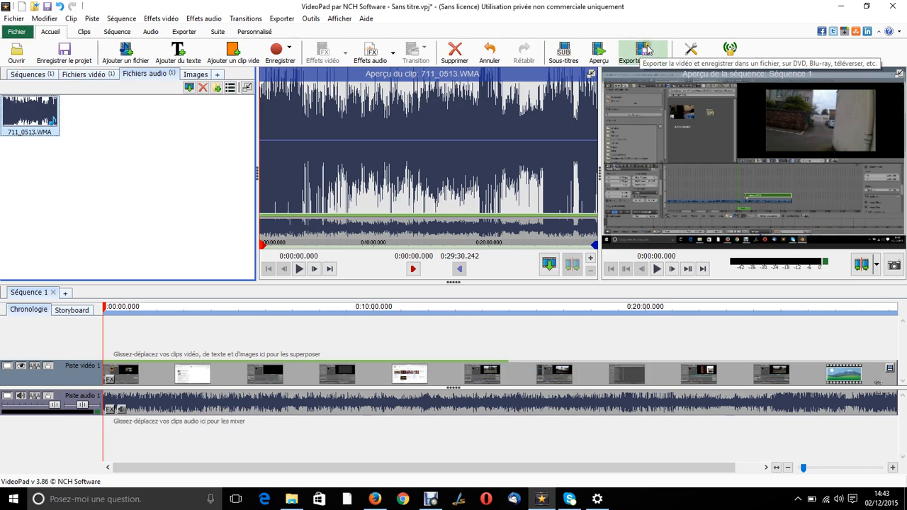
- Add the audio file 711_0513.WMA to a new second audio track, aligned with the start of the sequence
{"action": "left_click", "coordinate": [88, 75]}
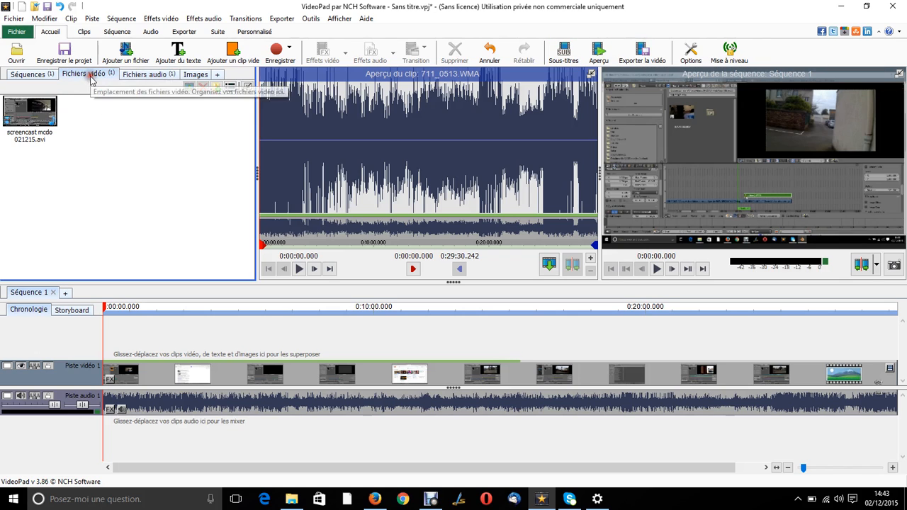
{"action": "left_click", "coordinate": [164, 76]}
{"action": "left_click_drag", "start_coordinate": [29, 120], "coordinate": [104, 441]}
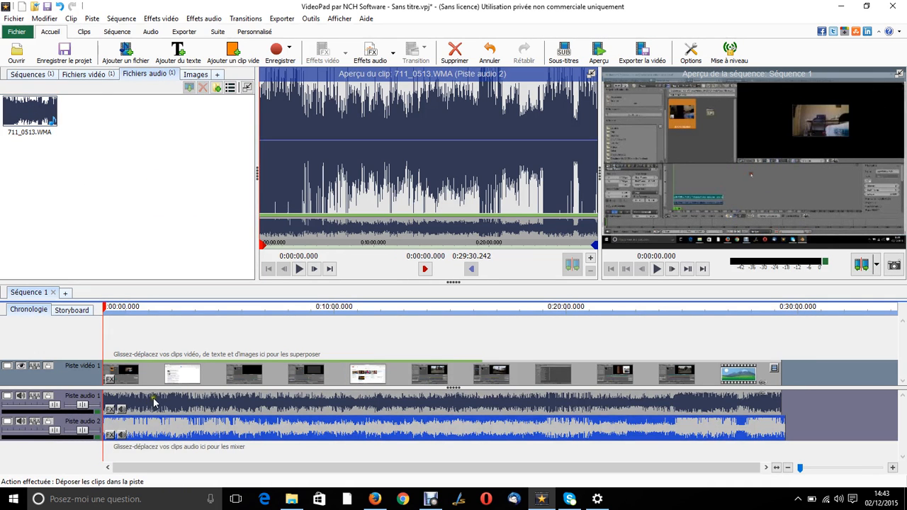
- Mute the 711_0513.WMA clip on audio track 2
{"action": "left_click", "coordinate": [122, 436]}
{"action": "left_click", "coordinate": [134, 430]}
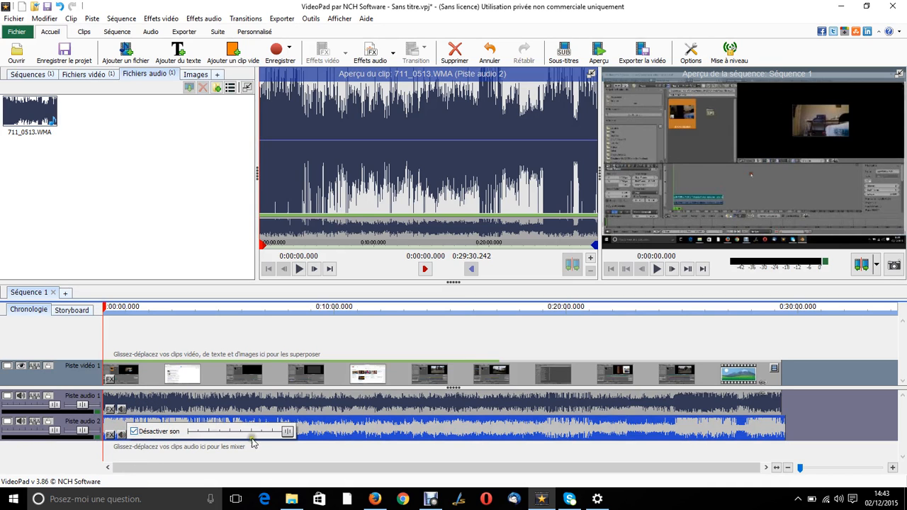
{"action": "left_click", "coordinate": [337, 428]}
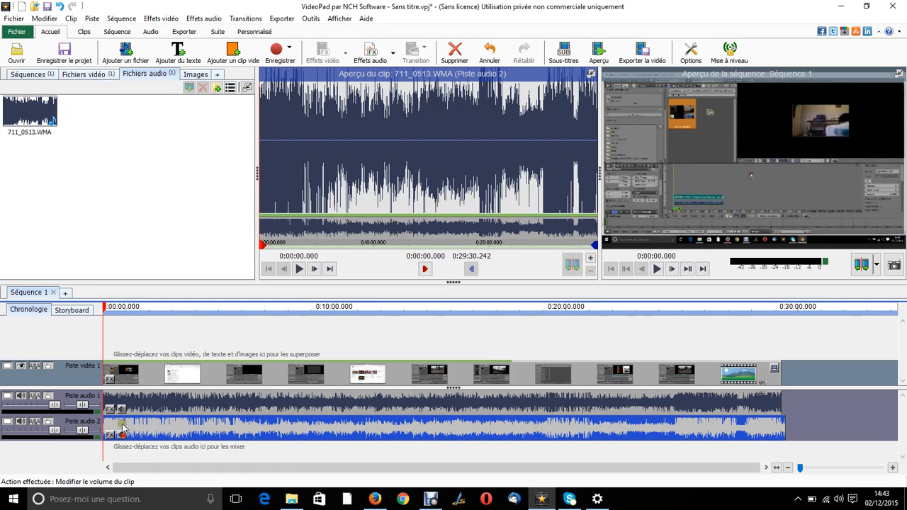
- Play the selected audio clip's preview and lower the system speaker volume to 87
{"action": "left_click", "coordinate": [114, 312]}
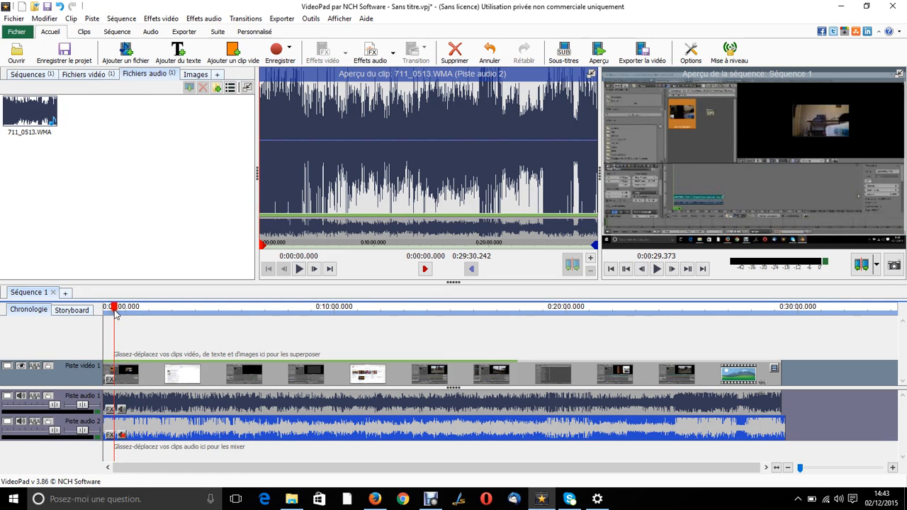
{"action": "left_click", "coordinate": [299, 269]}
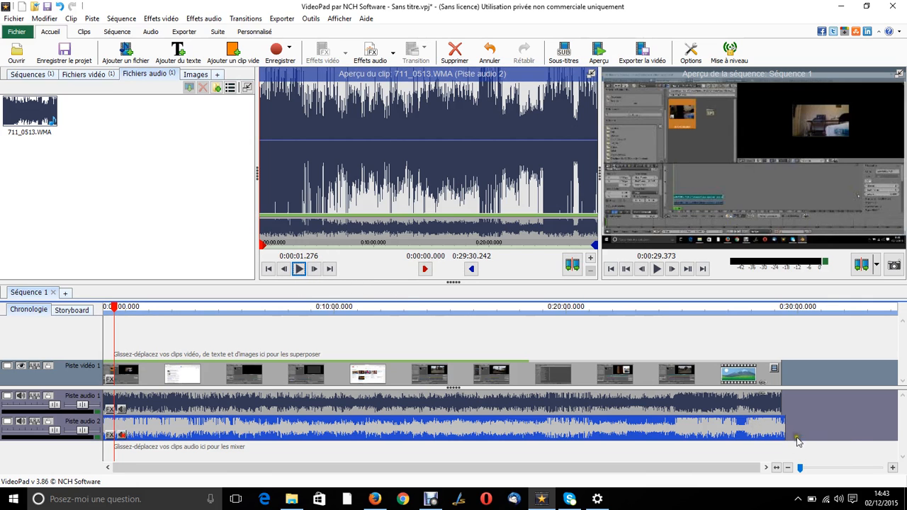
{"action": "left_click", "coordinate": [837, 499]}
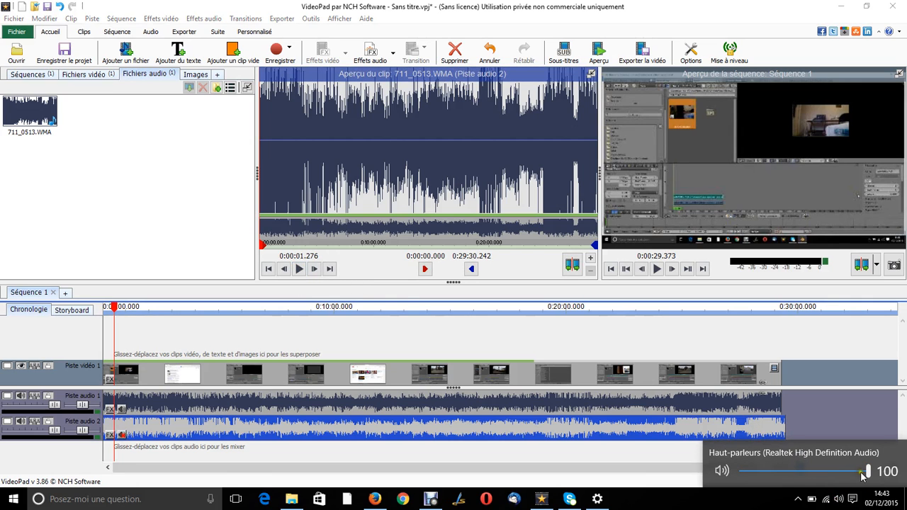
{"action": "left_click_drag", "start_coordinate": [867, 476], "coordinate": [850, 474]}
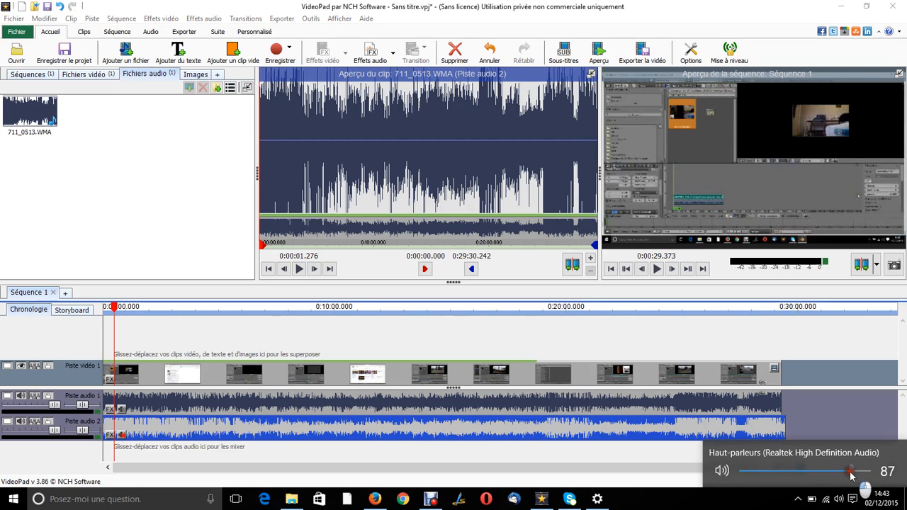
- Play the sequence from about 0:00:42 to listen to the screencast's own sound on audio track 1
{"action": "left_click", "coordinate": [119, 317]}
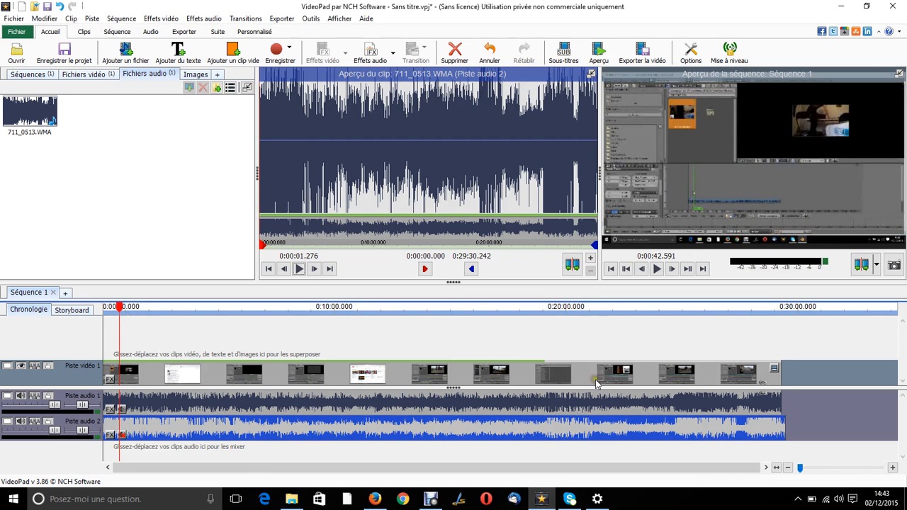
{"action": "left_click", "coordinate": [657, 269]}
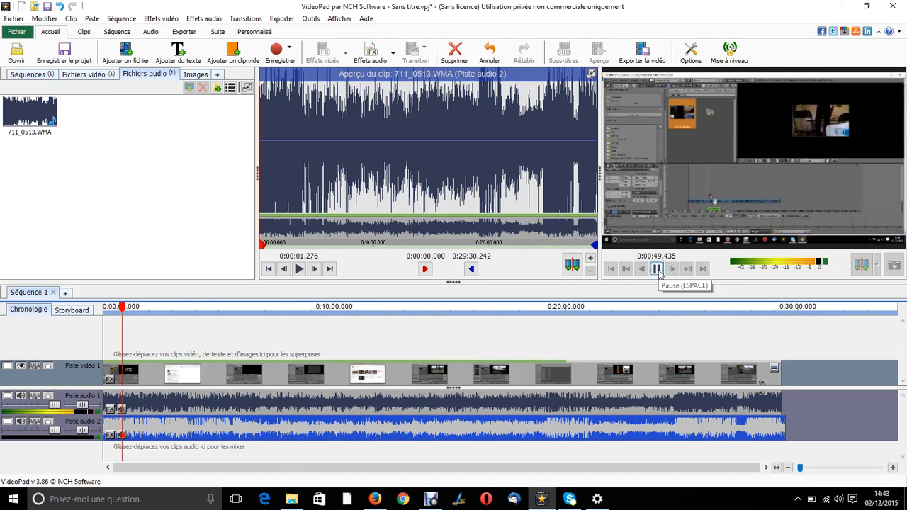
{"action": "left_click", "coordinate": [656, 269]}
- Mute the screencast's sound on audio track 1 and unmute the 711_0513.WMA clip on audio track 2
{"action": "mouse_move", "coordinate": [122, 409]}
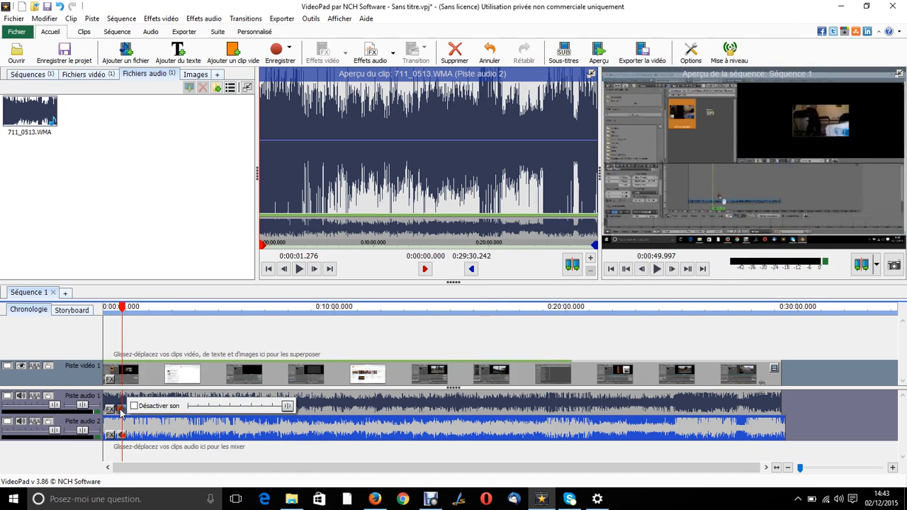
{"action": "left_click", "coordinate": [122, 434]}
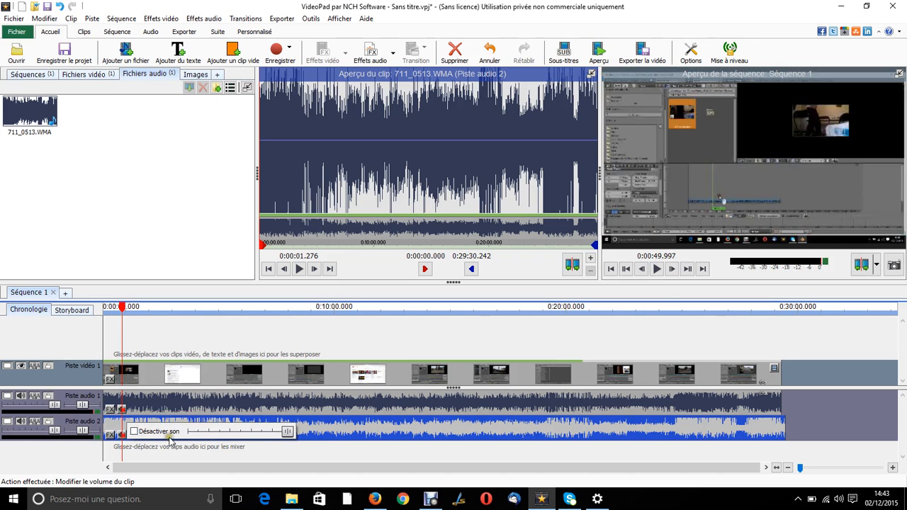
{"action": "left_click", "coordinate": [236, 451]}
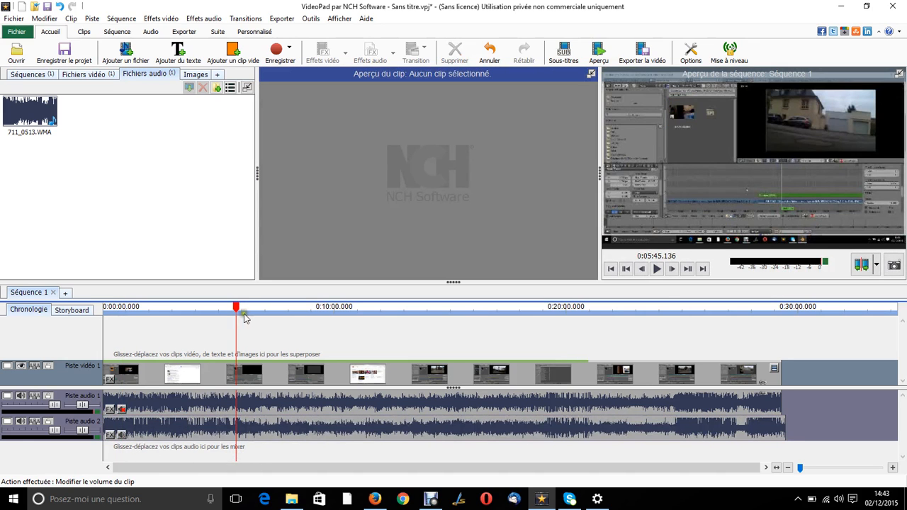
- Play the sequence from about 0:01:23 to listen to the separately recorded sound on audio track 2
{"action": "left_click_drag", "start_coordinate": [236, 311], "coordinate": [135, 312]}
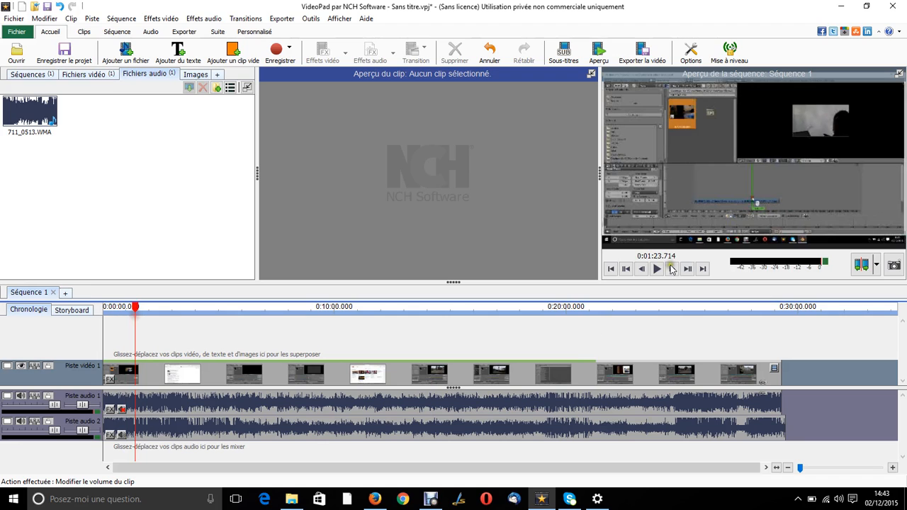
{"action": "left_click", "coordinate": [658, 269]}
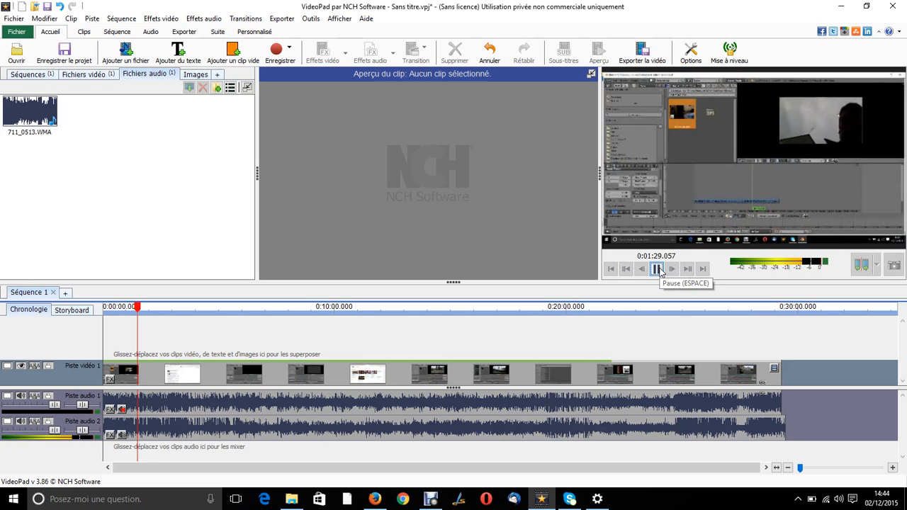
{"action": "left_click", "coordinate": [659, 269]}
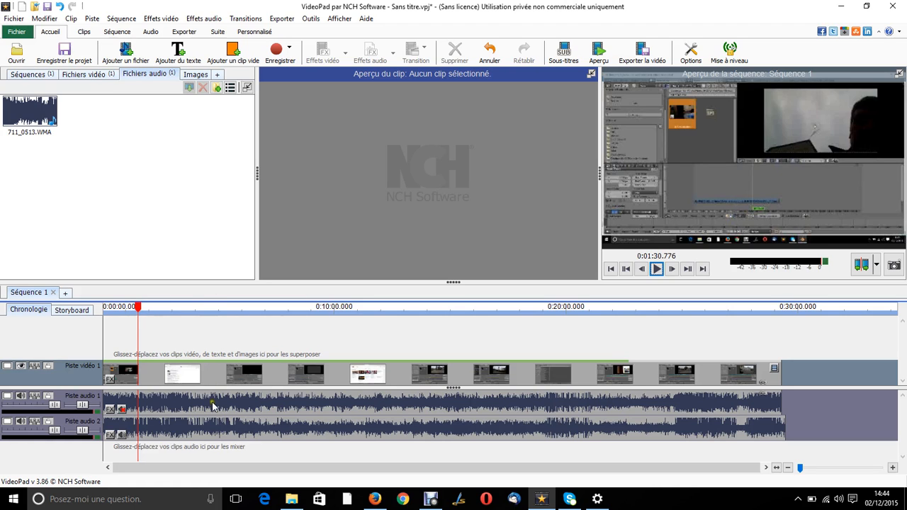
- Sample the sequence's picture and sound at several points between about 0:03:40 and 0:06:30
{"action": "left_click", "coordinate": [121, 411]}
{"action": "left_click", "coordinate": [187, 307]}
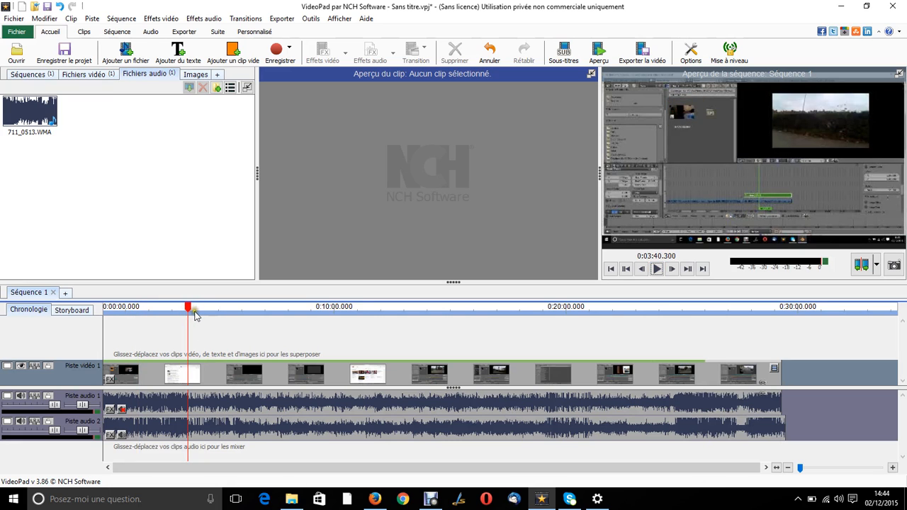
{"action": "left_click", "coordinate": [656, 269]}
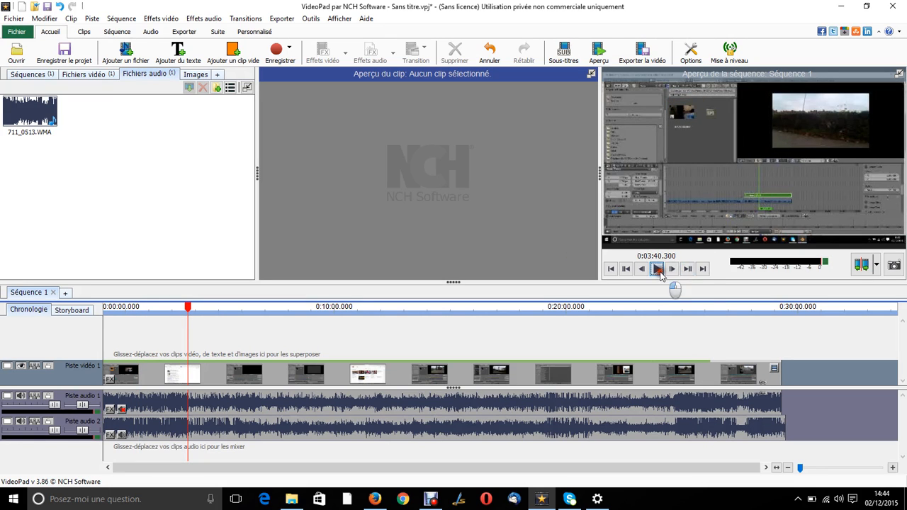
{"action": "left_click", "coordinate": [198, 307]}
{"action": "left_click", "coordinate": [211, 307]}
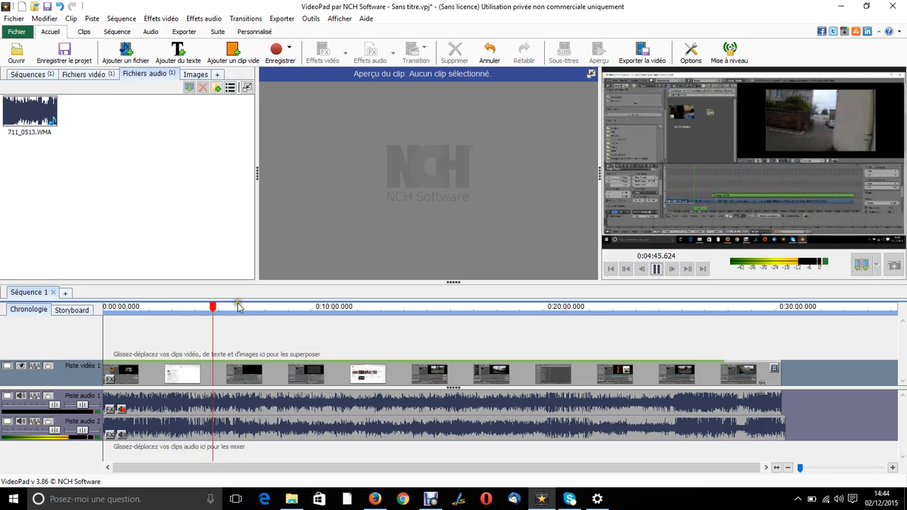
{"action": "left_click", "coordinate": [234, 307]}
{"action": "left_click", "coordinate": [253, 308]}
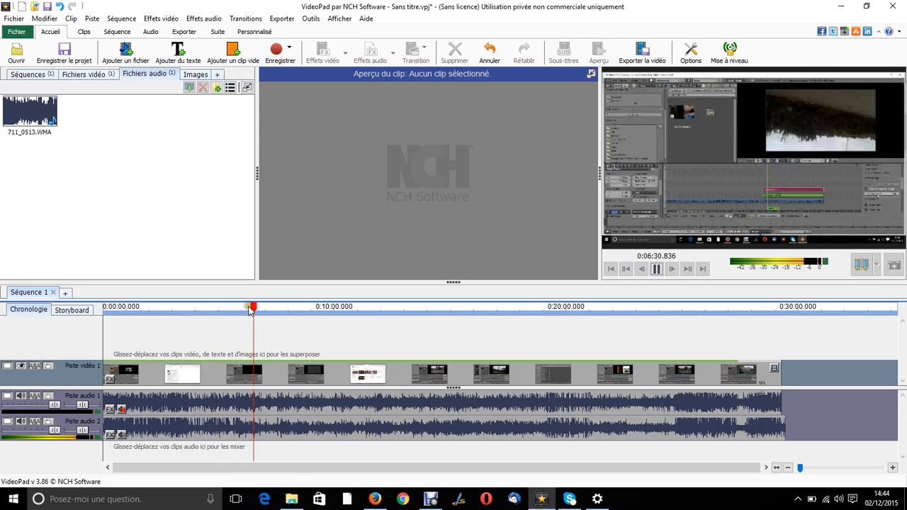
{"action": "left_click", "coordinate": [243, 308]}
{"action": "left_click", "coordinate": [235, 308]}
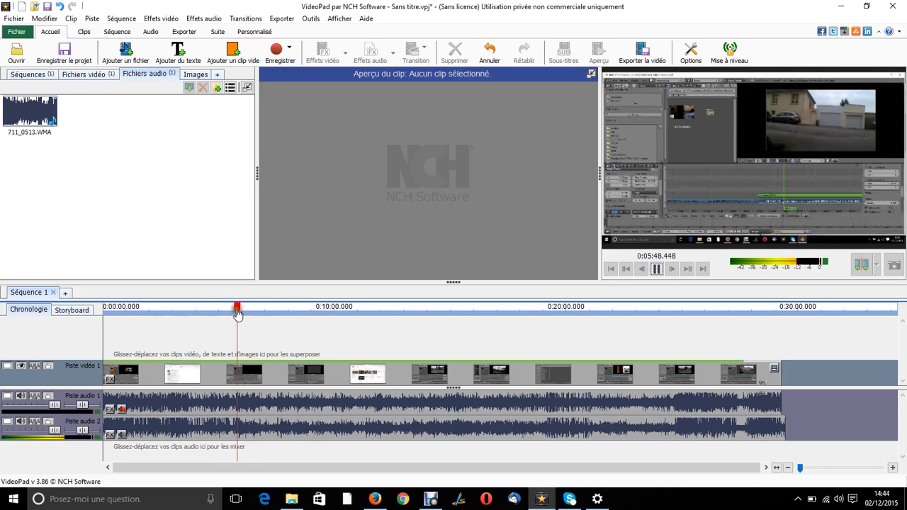
{"action": "left_click", "coordinate": [662, 274]}
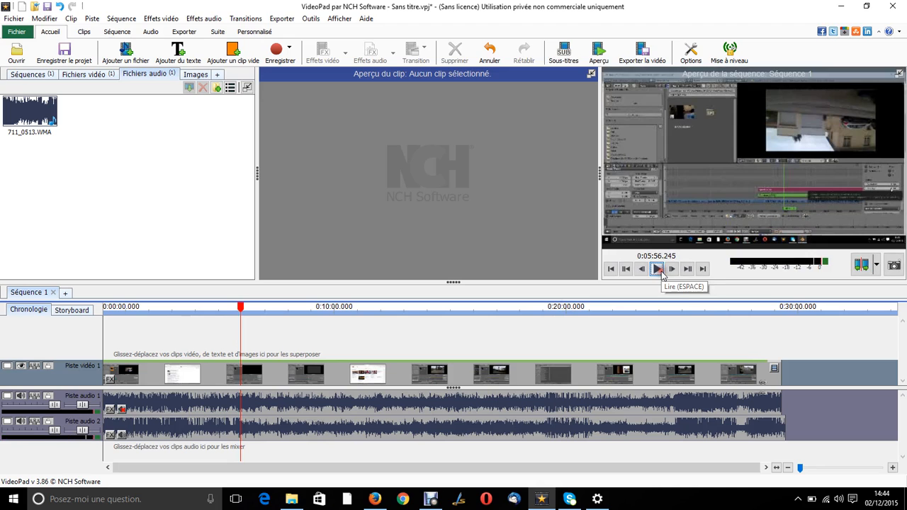
- Find the first cut point by playing around 0:06:07 and split all tracks at 0:06:04.229
{"action": "left_click", "coordinate": [241, 309]}
{"action": "left_click_drag", "start_coordinate": [242, 309], "coordinate": [245, 309]}
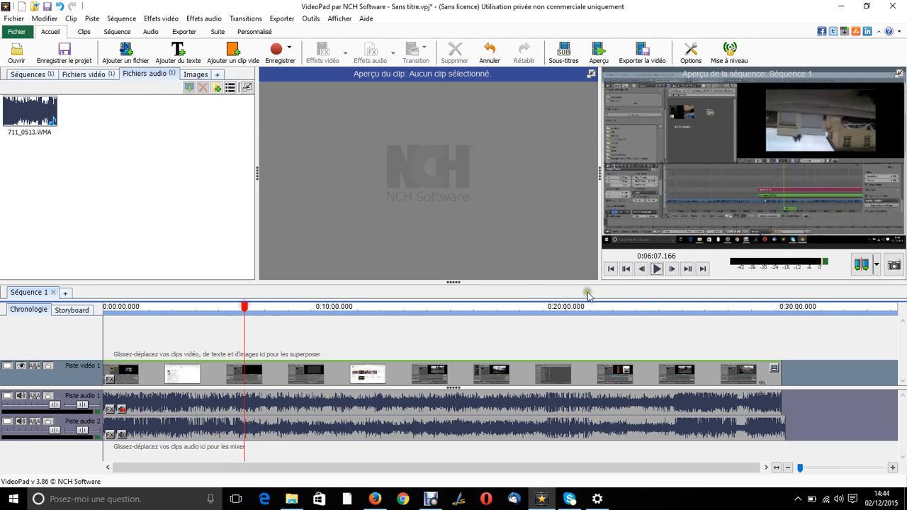
{"action": "left_click", "coordinate": [656, 269]}
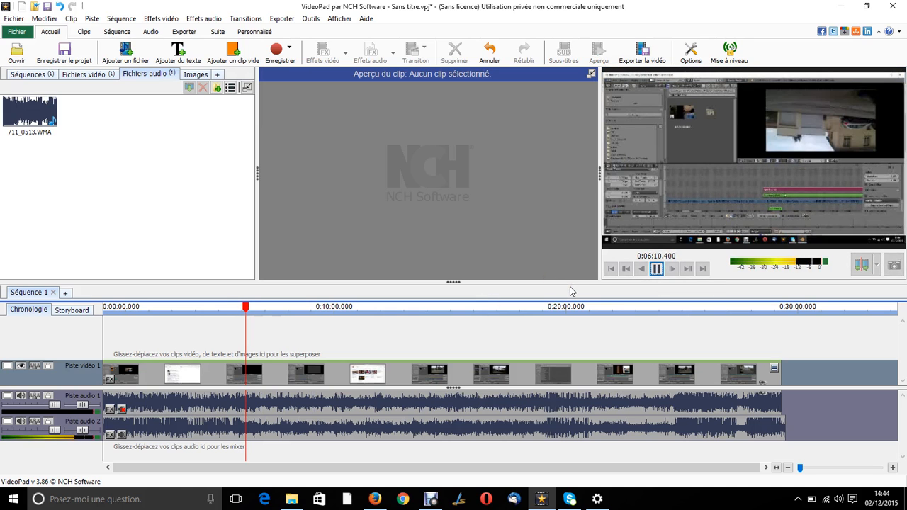
{"action": "left_click", "coordinate": [656, 269]}
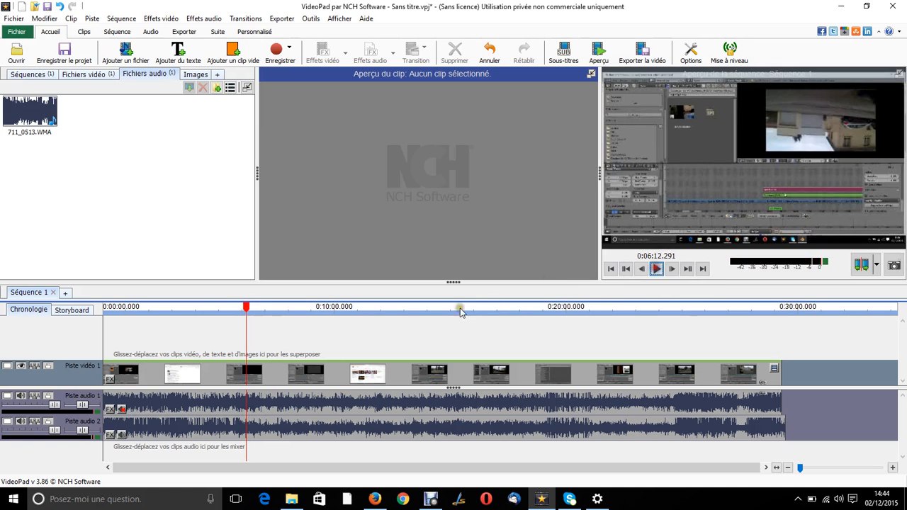
{"action": "left_click", "coordinate": [243, 309]}
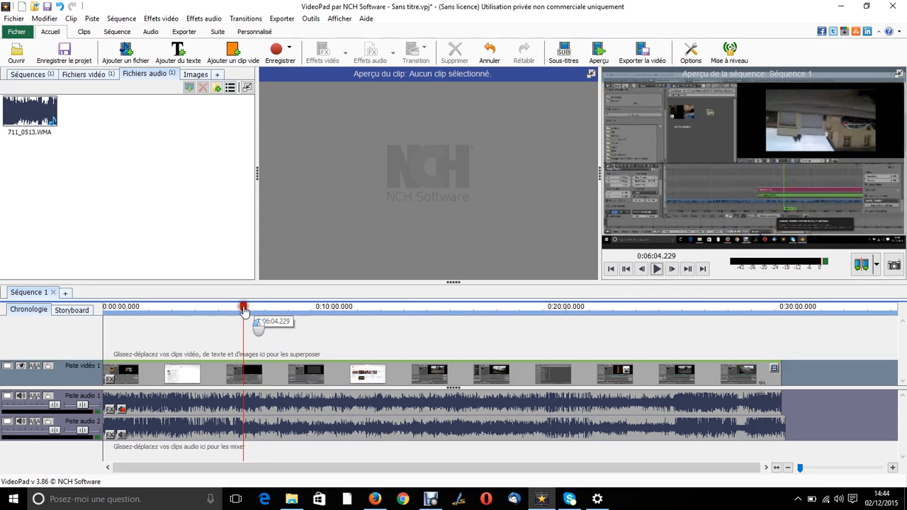
{"action": "right_click", "coordinate": [287, 375]}
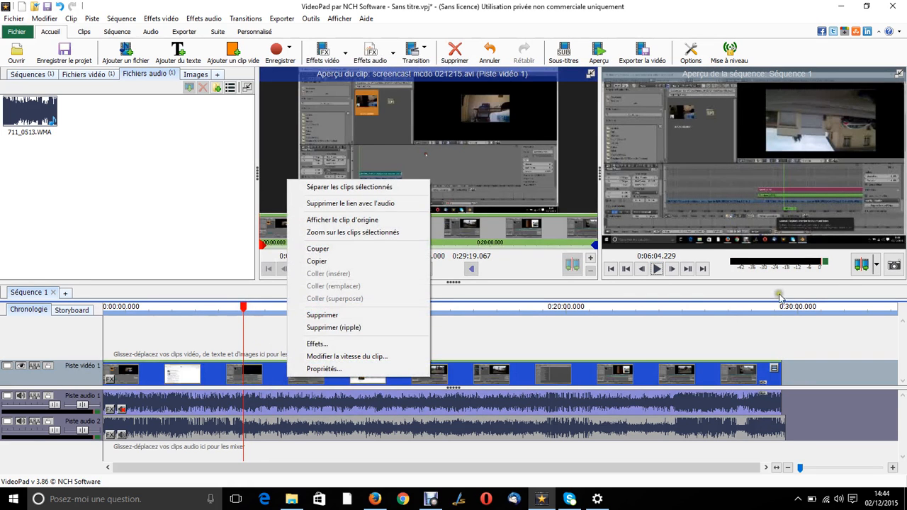
{"action": "left_click", "coordinate": [861, 267]}
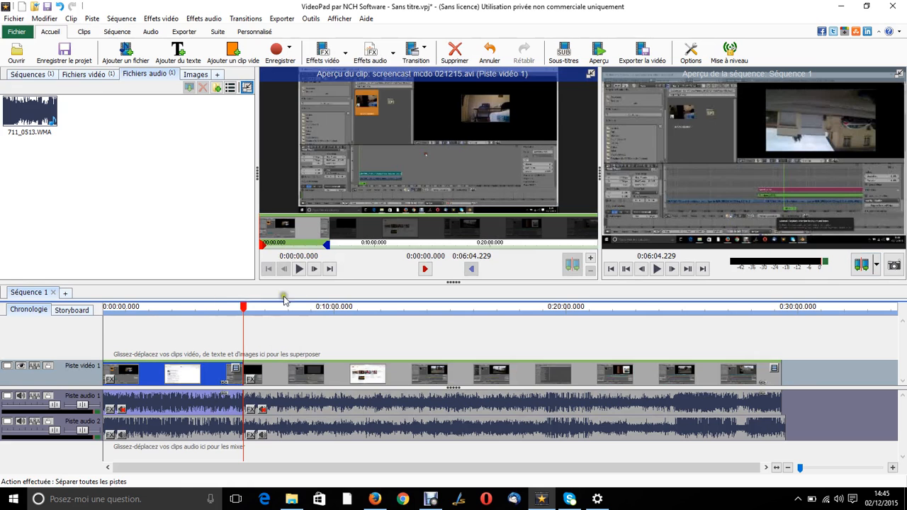
- Find the second cut point near 0:24:40 and split all tracks at 0:24:46.131
{"action": "left_click_drag", "start_coordinate": [245, 309], "coordinate": [672, 310]}
{"action": "left_click", "coordinate": [656, 271]}
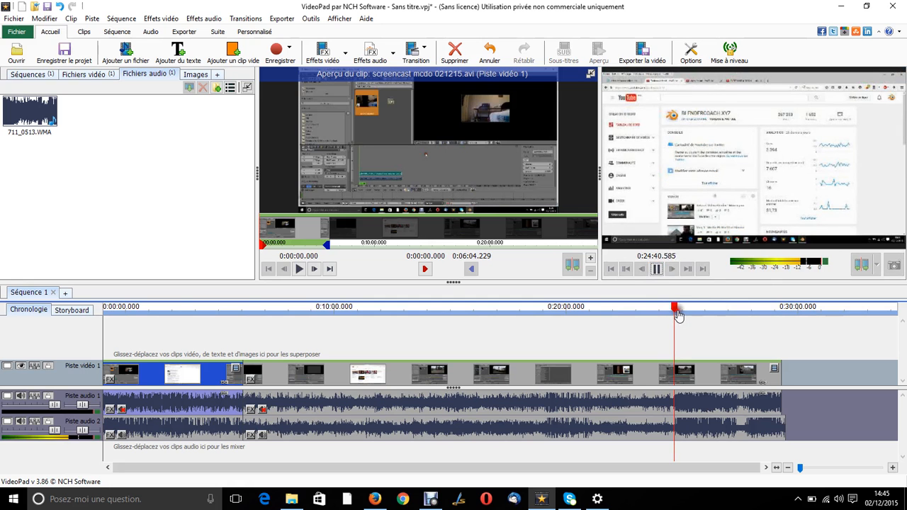
{"action": "left_click_drag", "start_coordinate": [679, 314], "coordinate": [676, 318]}
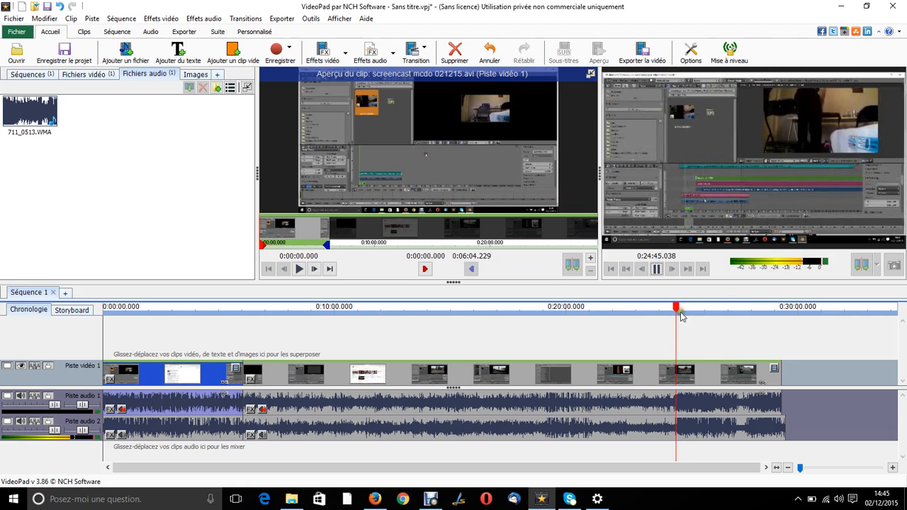
{"action": "left_click", "coordinate": [656, 269]}
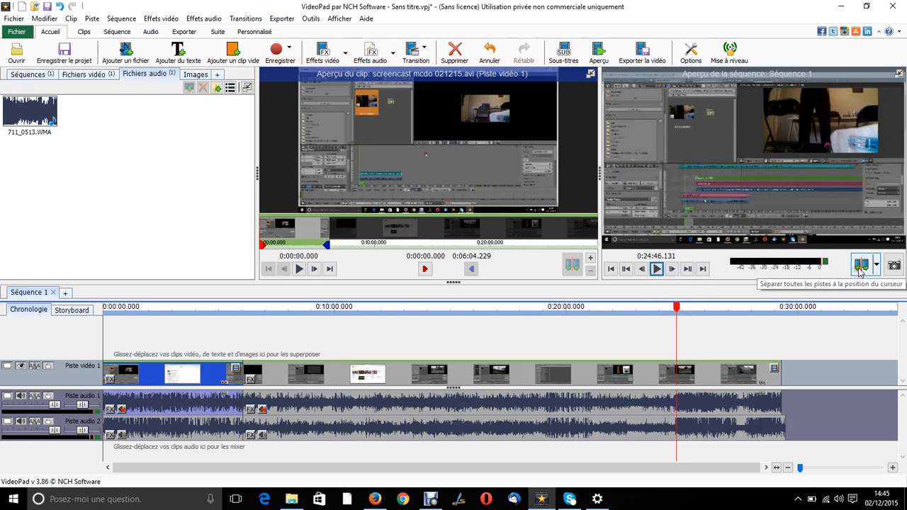
{"action": "left_click", "coordinate": [861, 265]}
- Try deleting the screencast's middle segment from video track 1 and audio track 1, and undo the deletion
{"action": "left_click", "coordinate": [547, 401]}
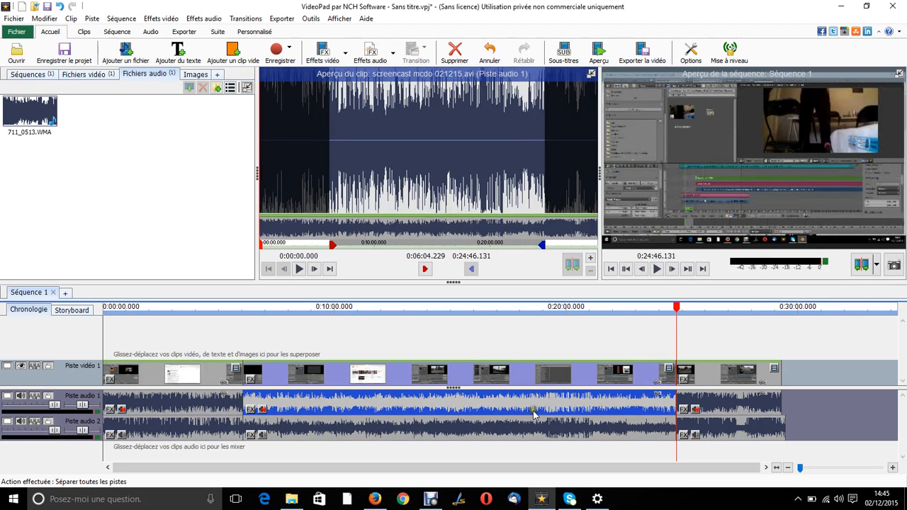
{"action": "key", "text": "Delete"}
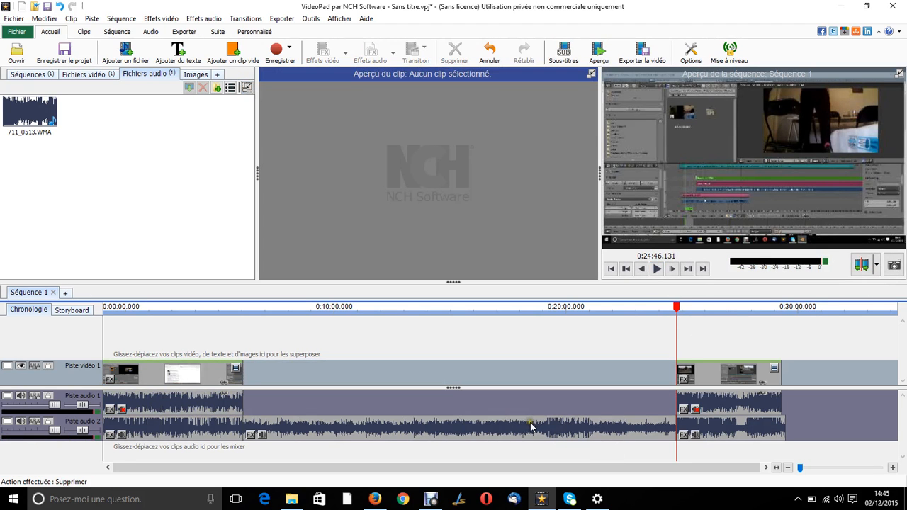
{"action": "key", "text": "ctrl+z"}
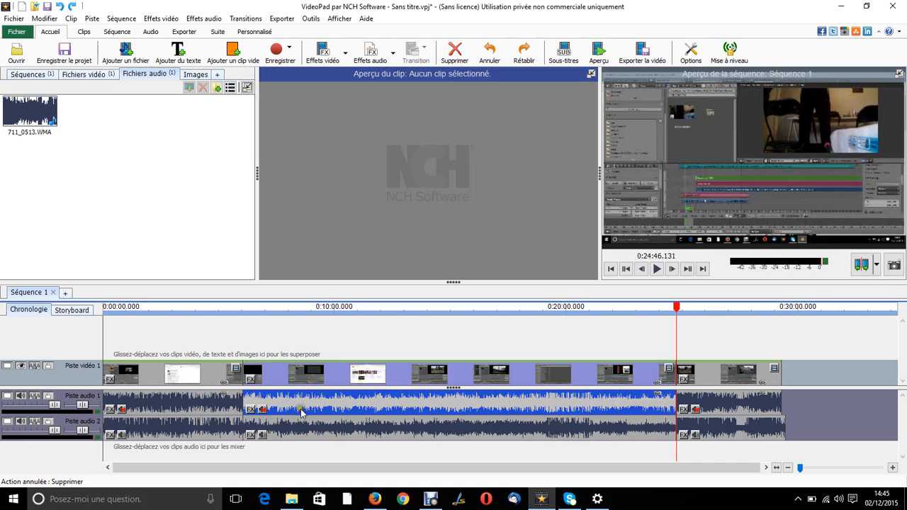
- Delete the middle segment of the 711_0513.WMA recording from audio track 2
{"action": "left_click", "coordinate": [264, 435]}
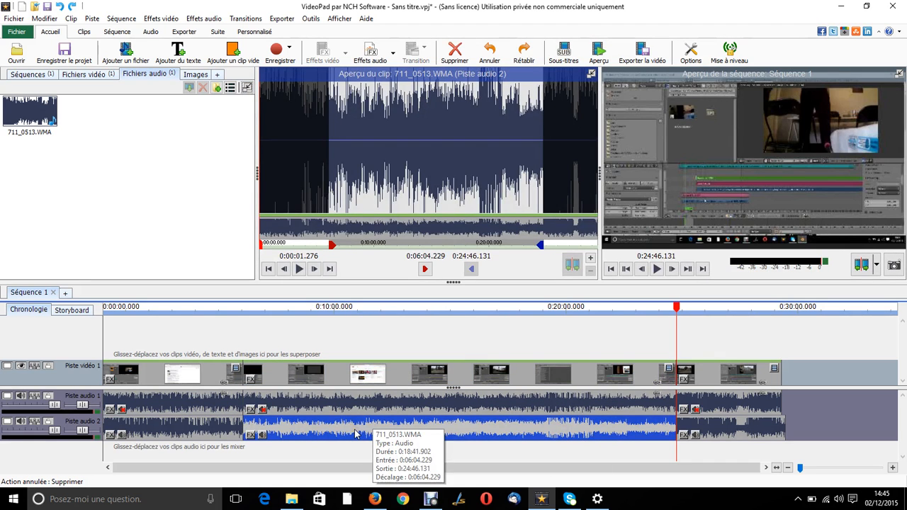
{"action": "key", "text": "Delete"}
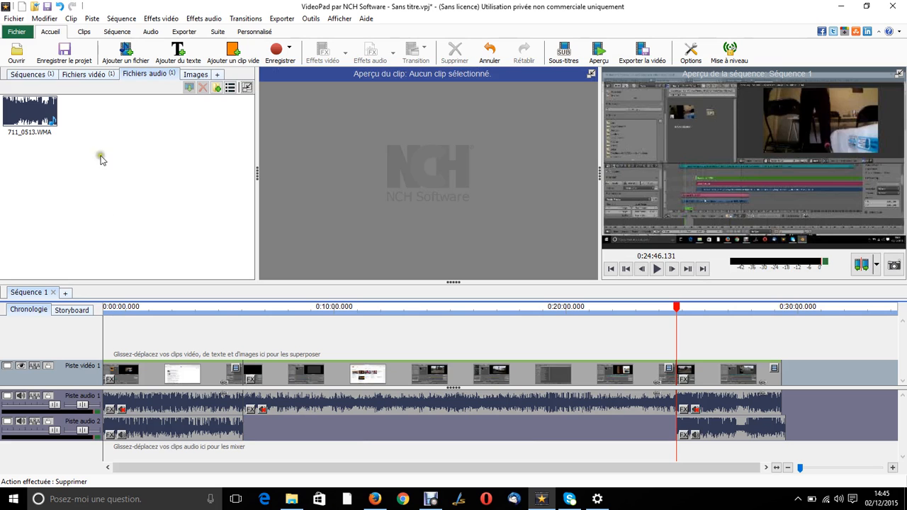
- Import Orqestruh.mp3 from the Vlog 1 26nov15 folder and place it at the start of the gap on audio track 2
{"action": "left_click", "coordinate": [125, 51]}
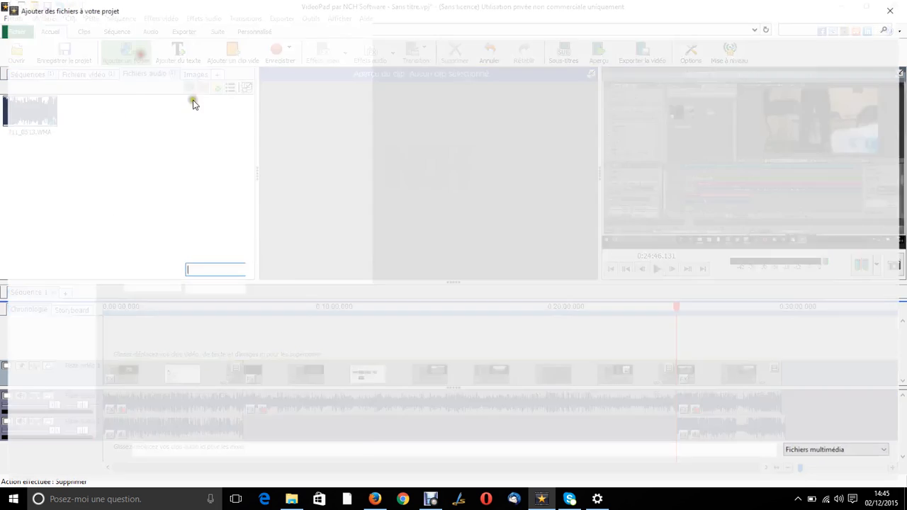
{"action": "left_click", "coordinate": [258, 27]}
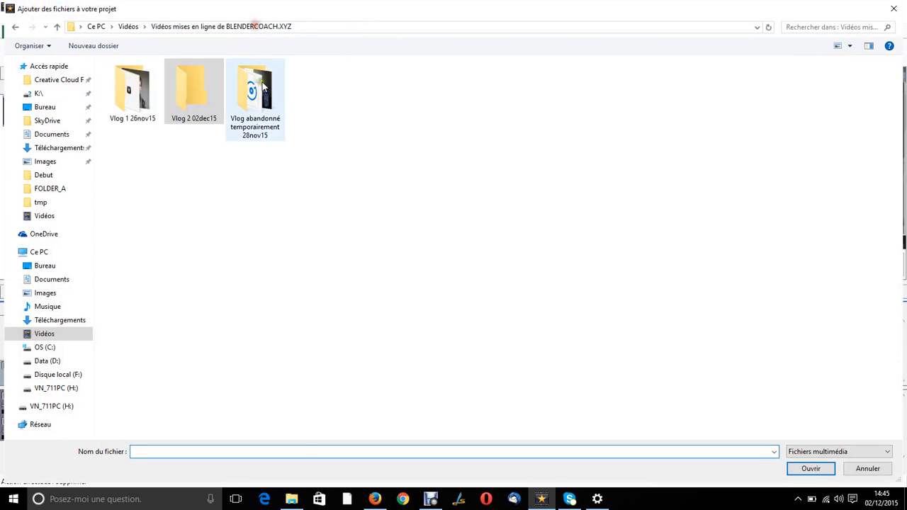
{"action": "left_click", "coordinate": [127, 106]}
{"action": "double_click", "coordinate": [127, 106]}
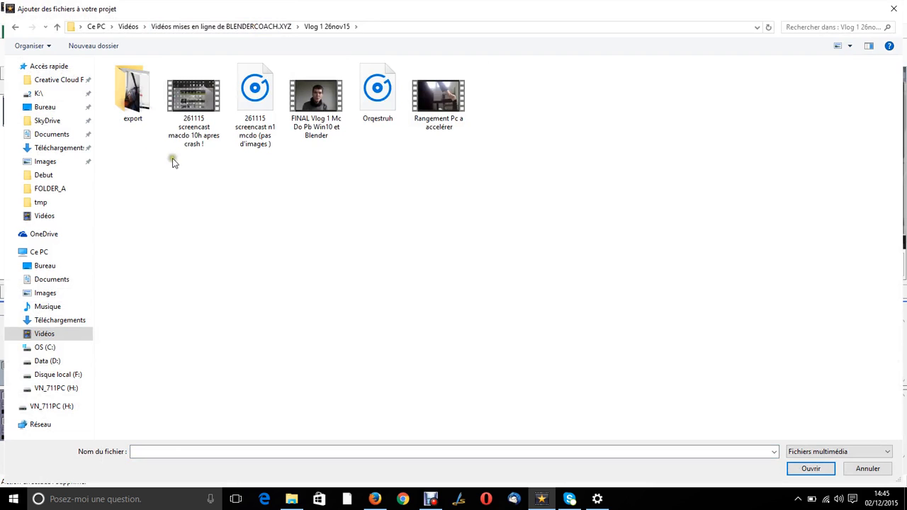
{"action": "left_click", "coordinate": [385, 129]}
{"action": "left_click", "coordinate": [810, 468]}
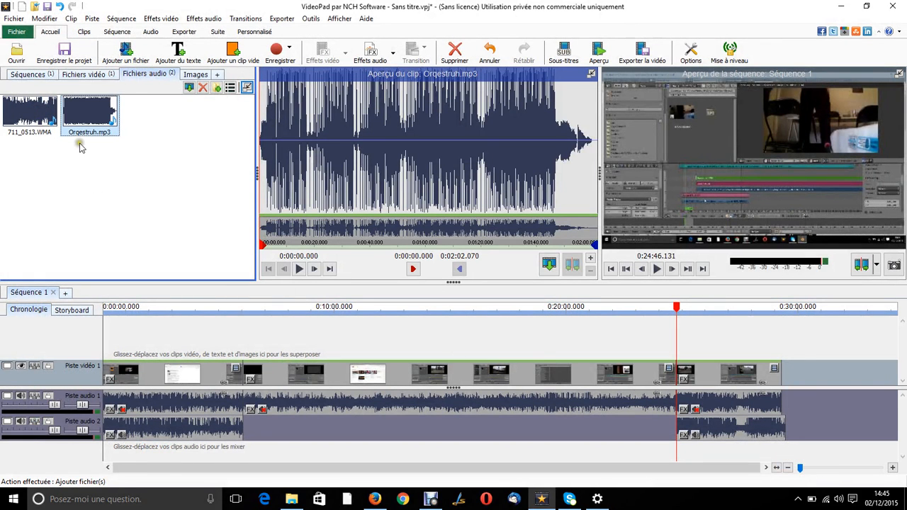
{"action": "left_click_drag", "start_coordinate": [83, 108], "coordinate": [250, 434]}
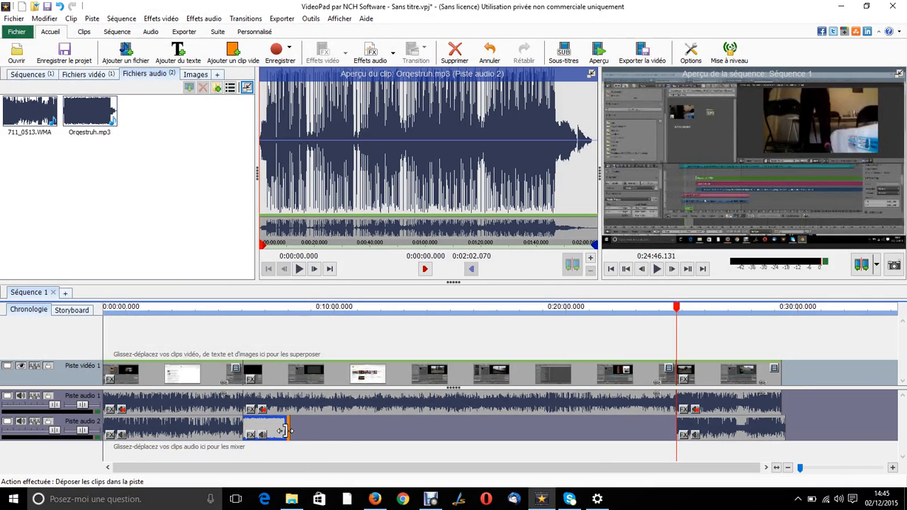
- Set the speed of the screencast's middle segment to 800%
{"action": "left_click", "coordinate": [336, 373]}
{"action": "right_click", "coordinate": [336, 377]}
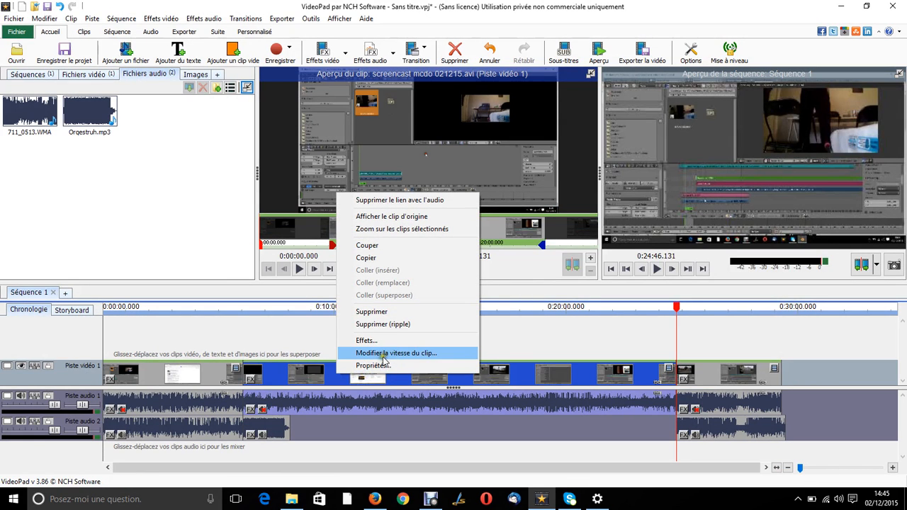
{"action": "left_click", "coordinate": [383, 355]}
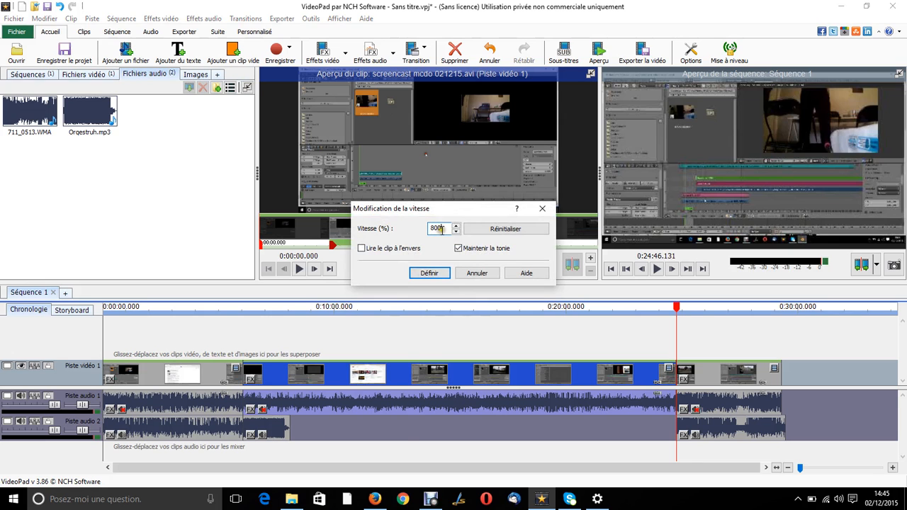
{"action": "key", "text": "Return"}
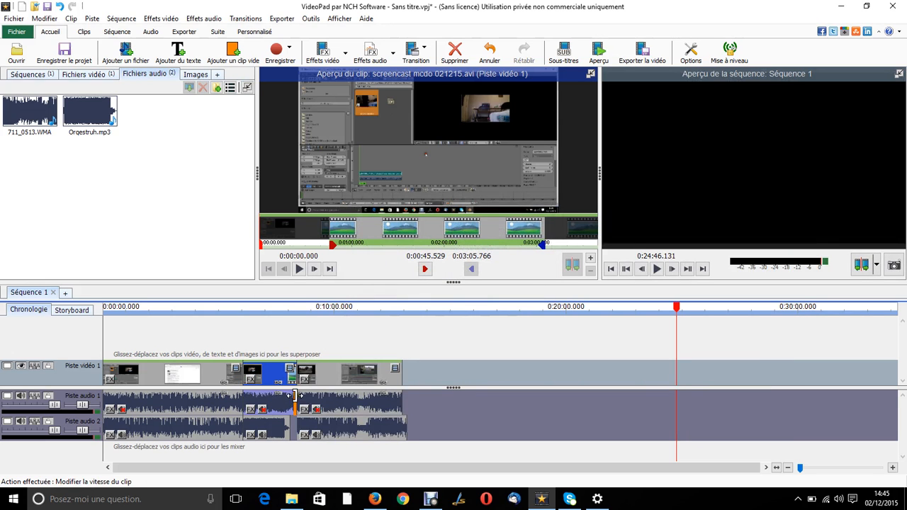
- Check the sequence before the middle segment, and play the sped-up part with its music around 0:07:00
{"action": "left_click", "coordinate": [232, 348]}
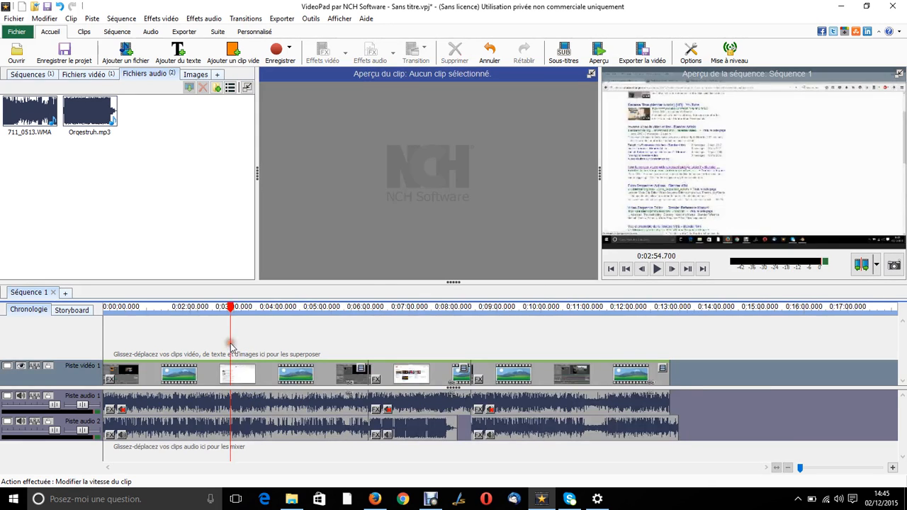
{"action": "left_click", "coordinate": [340, 307]}
{"action": "left_click_drag", "start_coordinate": [340, 313], "coordinate": [355, 313]}
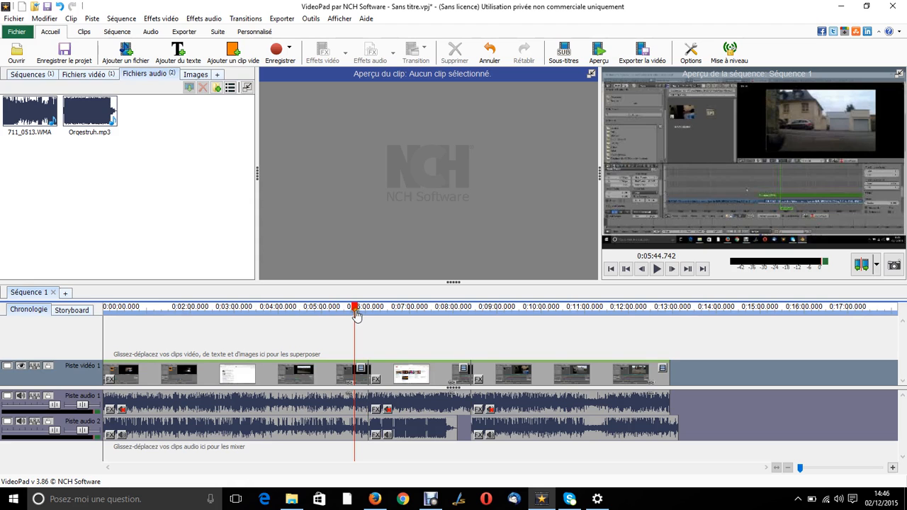
{"action": "left_click_drag", "start_coordinate": [356, 307], "coordinate": [409, 316]}
{"action": "left_click", "coordinate": [657, 269]}
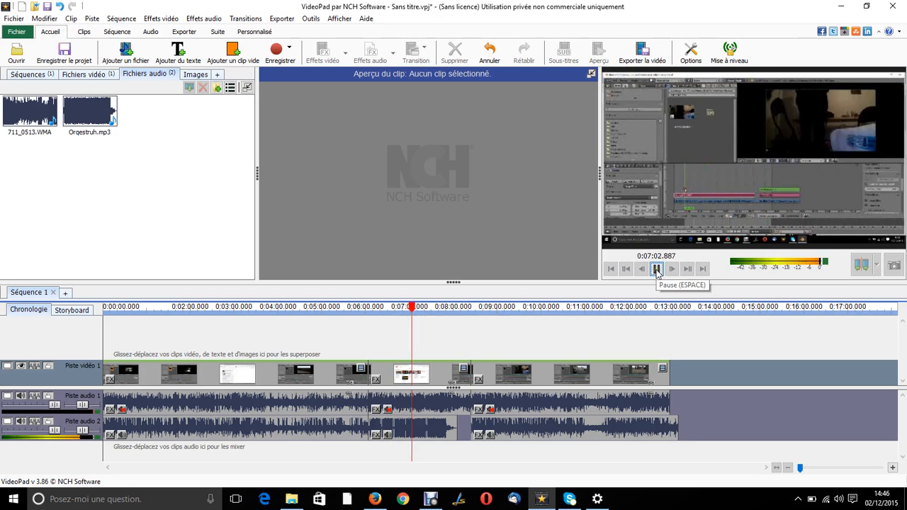
{"action": "left_click", "coordinate": [657, 269]}
- Try to raise the screencast middle segment's speed to 900%, and reapply the speed setting on its video clip
{"action": "left_click", "coordinate": [437, 401]}
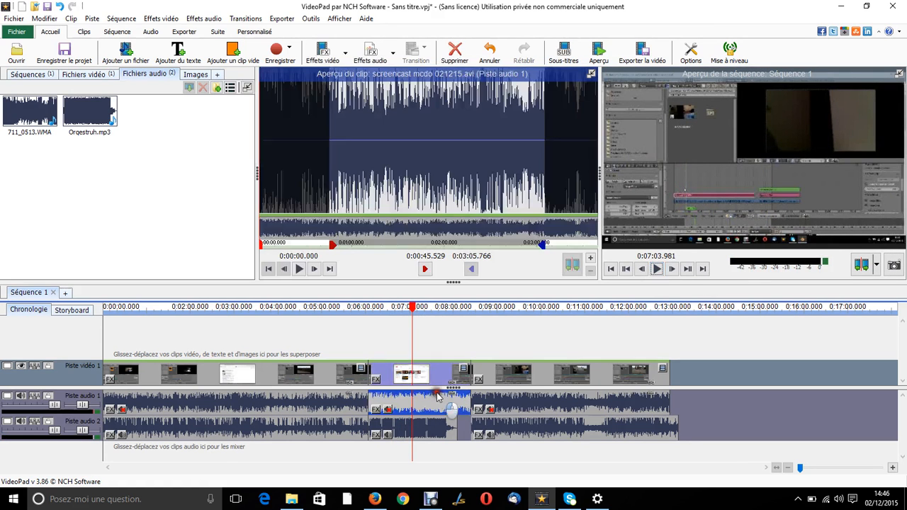
{"action": "right_click", "coordinate": [436, 394]}
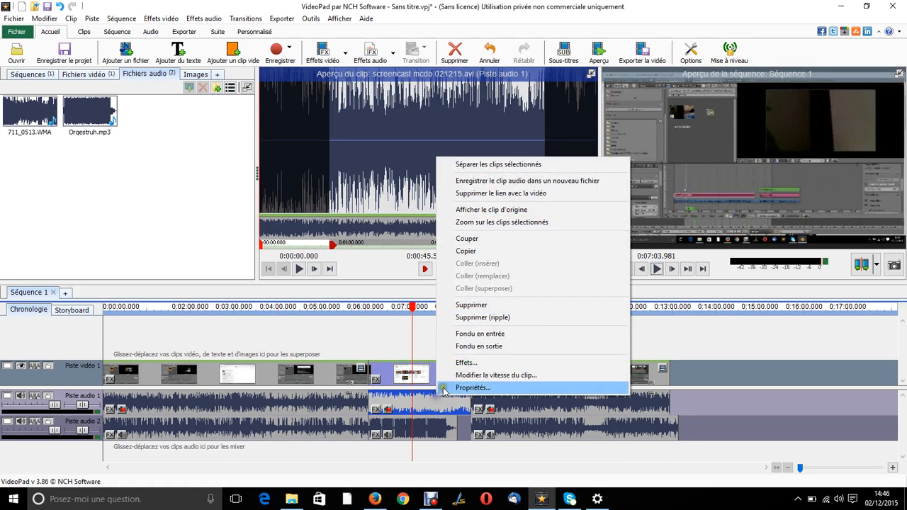
{"action": "left_click", "coordinate": [493, 375]}
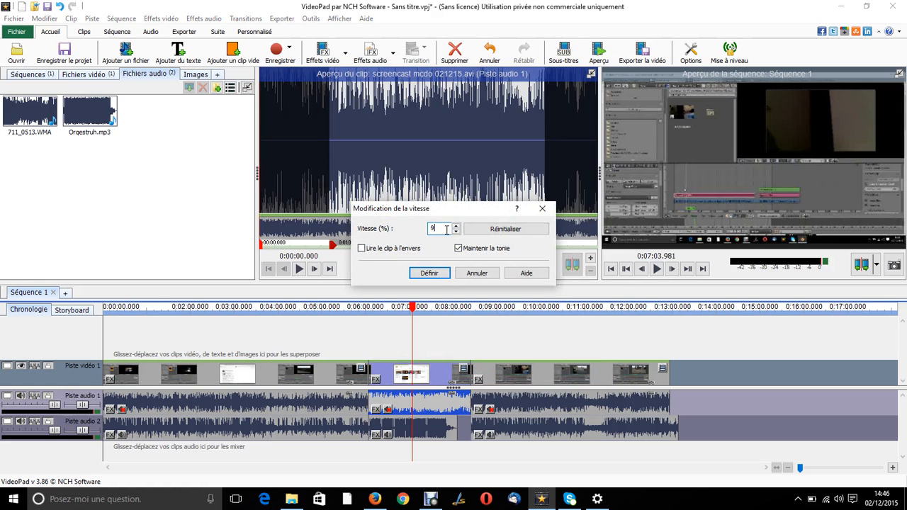
{"action": "type", "text": "900"}
{"action": "key", "text": "Return"}
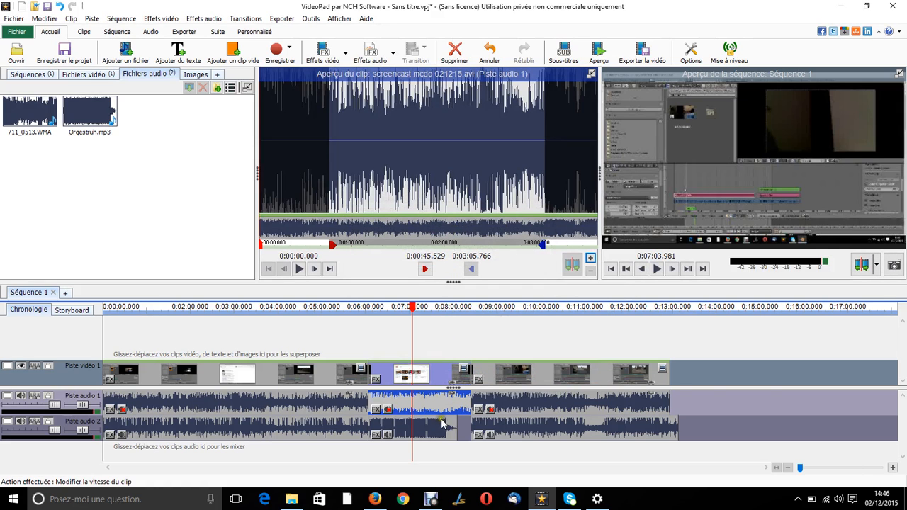
{"action": "left_click", "coordinate": [436, 374]}
{"action": "right_click", "coordinate": [436, 373]}
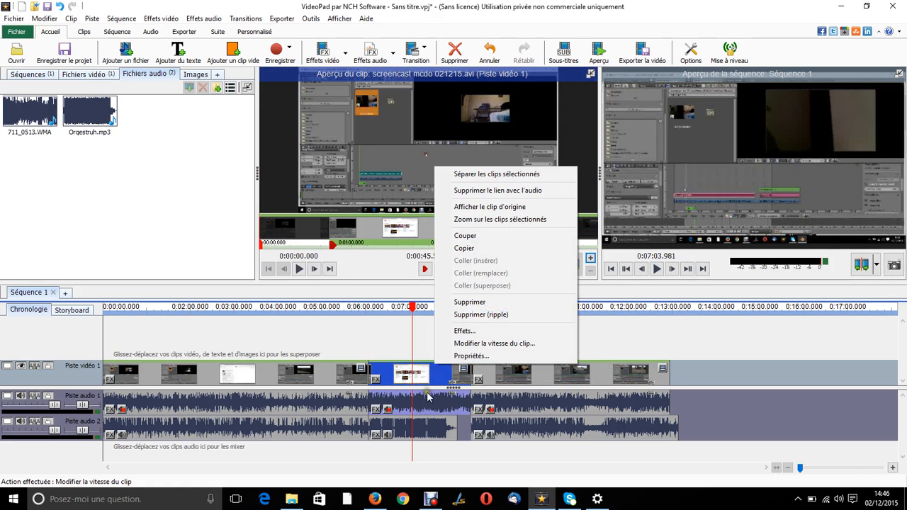
{"action": "left_click", "coordinate": [467, 345]}
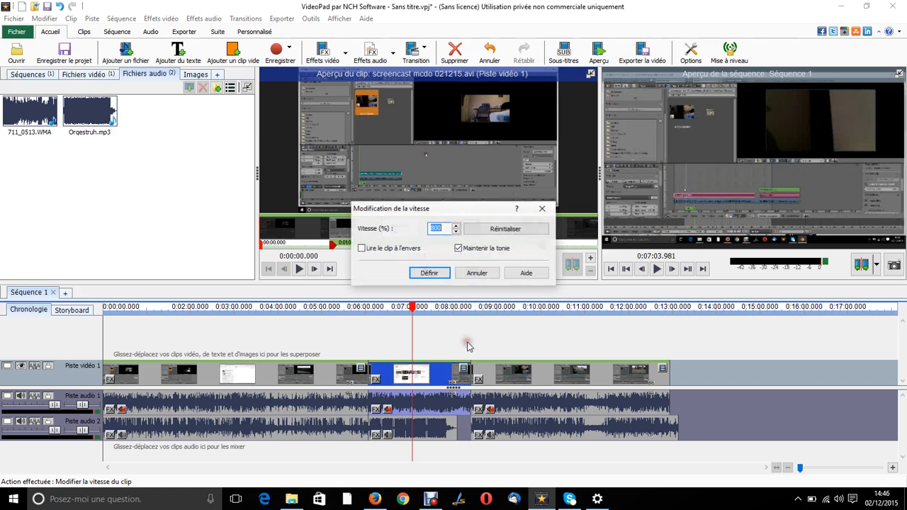
{"action": "left_click", "coordinate": [437, 276]}
- Split all tracks at the end of the music clip, at 0:08:05.279, and delete the leftover piece of the sped-up screencast
{"action": "left_click", "coordinate": [453, 428]}
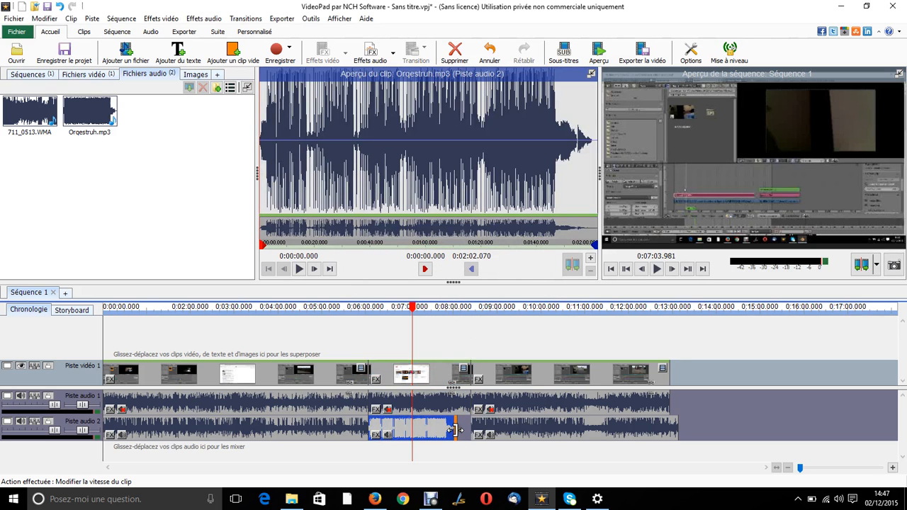
{"action": "left_click_drag", "start_coordinate": [457, 429], "coordinate": [455, 429]}
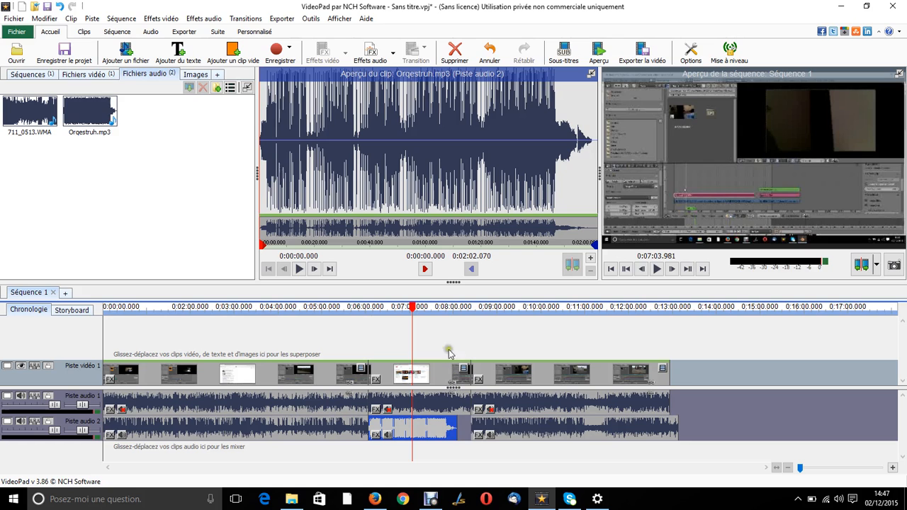
{"action": "left_click", "coordinate": [455, 309]}
{"action": "left_click_drag", "start_coordinate": [455, 312], "coordinate": [458, 313]}
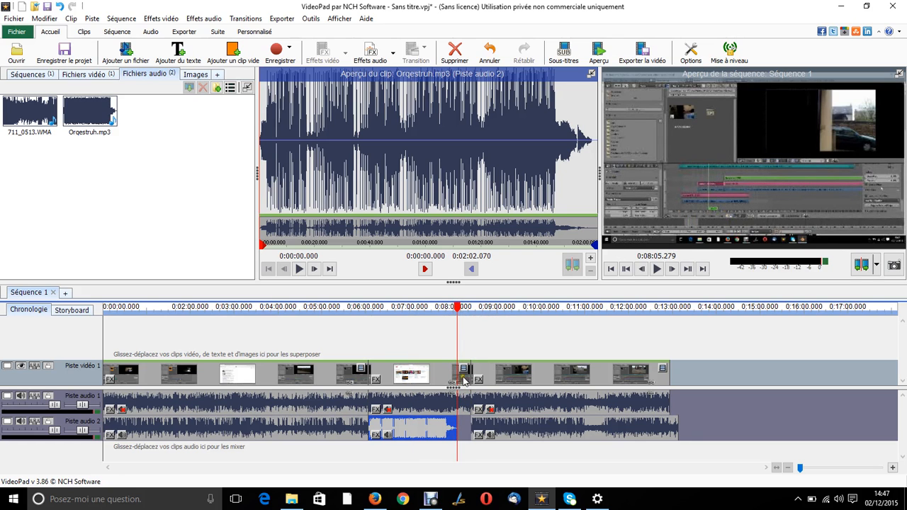
{"action": "left_click", "coordinate": [441, 370]}
{"action": "left_click", "coordinate": [861, 264]}
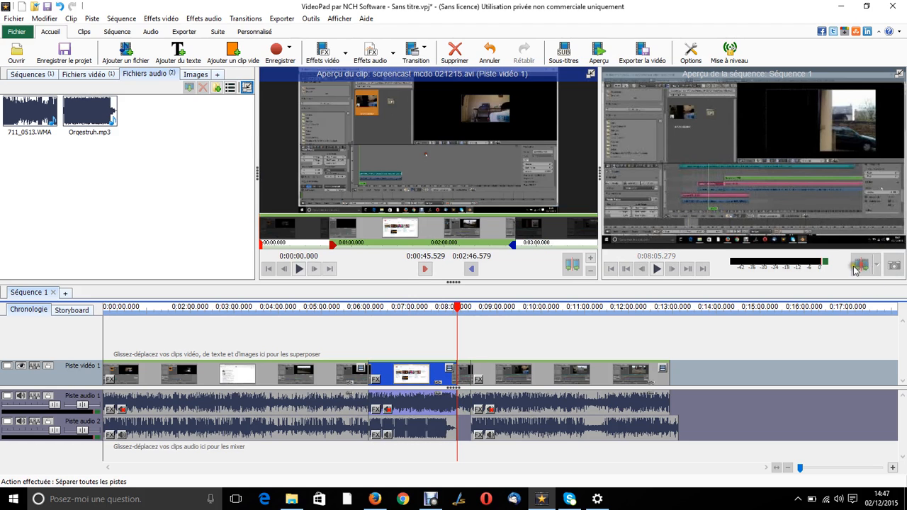
{"action": "left_click", "coordinate": [466, 405]}
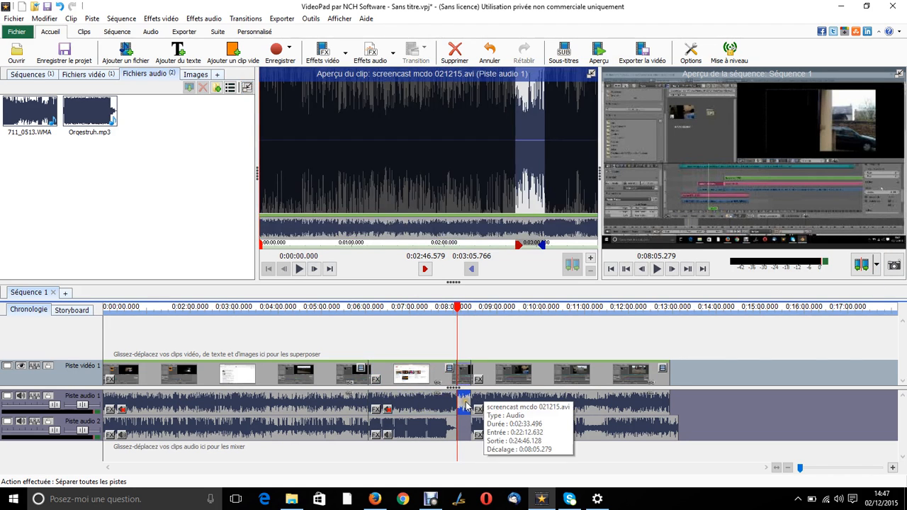
{"action": "key", "text": "Delete"}
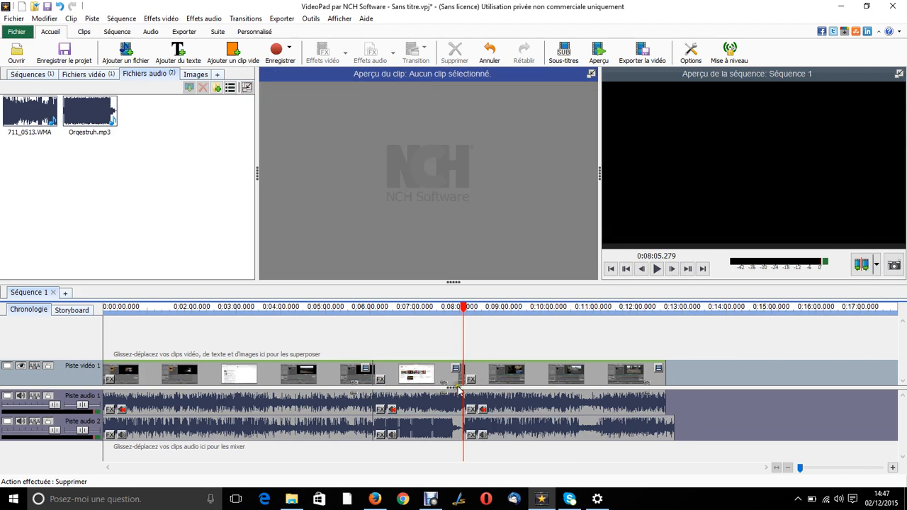
- Find the video's end at 0:12:37.080, then cut off and delete the recording's excess beyond it on audio track 2
{"action": "left_click", "coordinate": [409, 374]}
{"action": "left_click_drag", "start_coordinate": [385, 342], "coordinate": [651, 333]}
{"action": "left_click", "coordinate": [656, 268]}
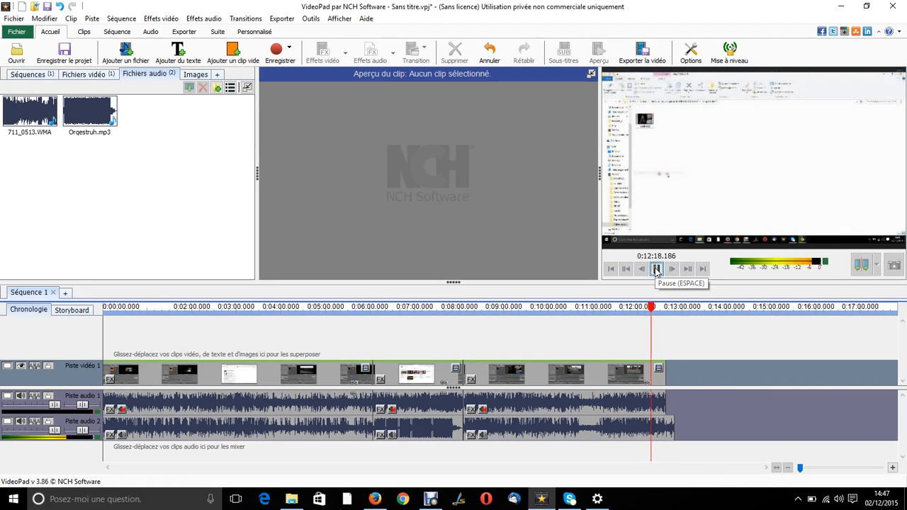
{"action": "left_click", "coordinate": [658, 317]}
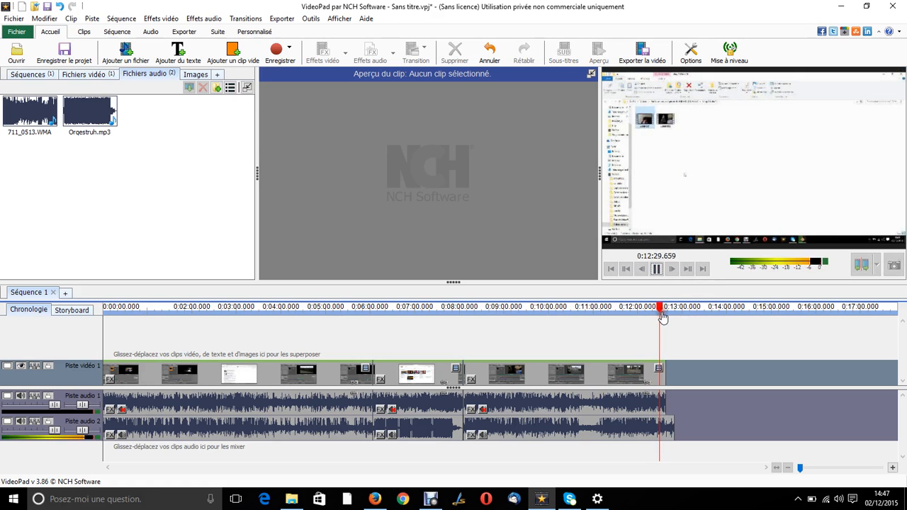
{"action": "left_click", "coordinate": [657, 268]}
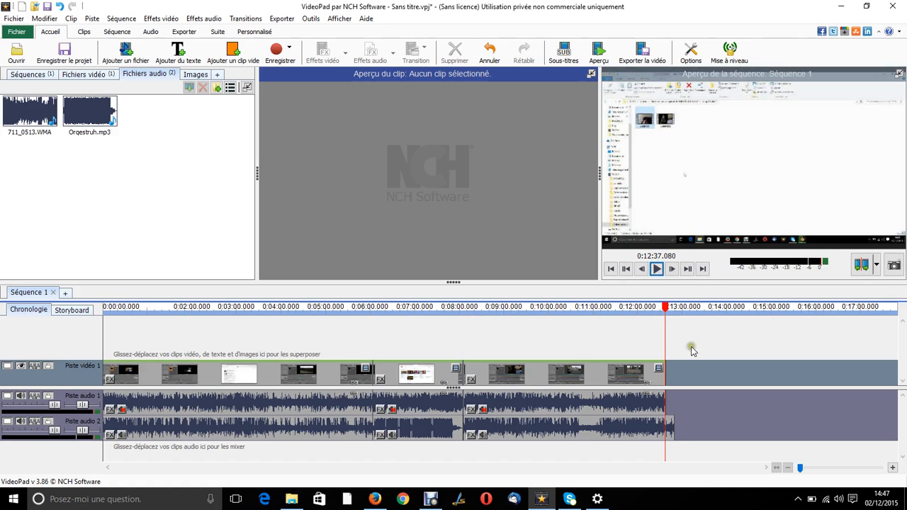
{"action": "left_click", "coordinate": [667, 425]}
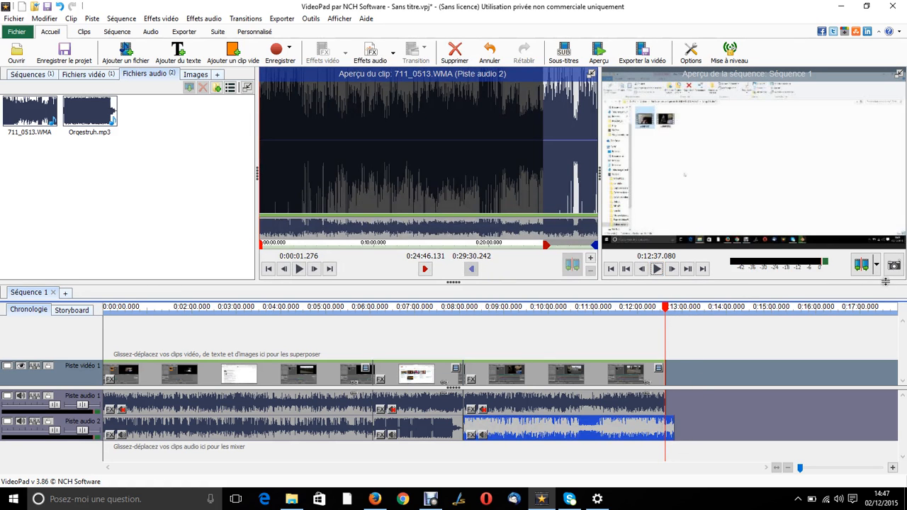
{"action": "left_click_drag", "start_coordinate": [464, 425], "coordinate": [668, 425]}
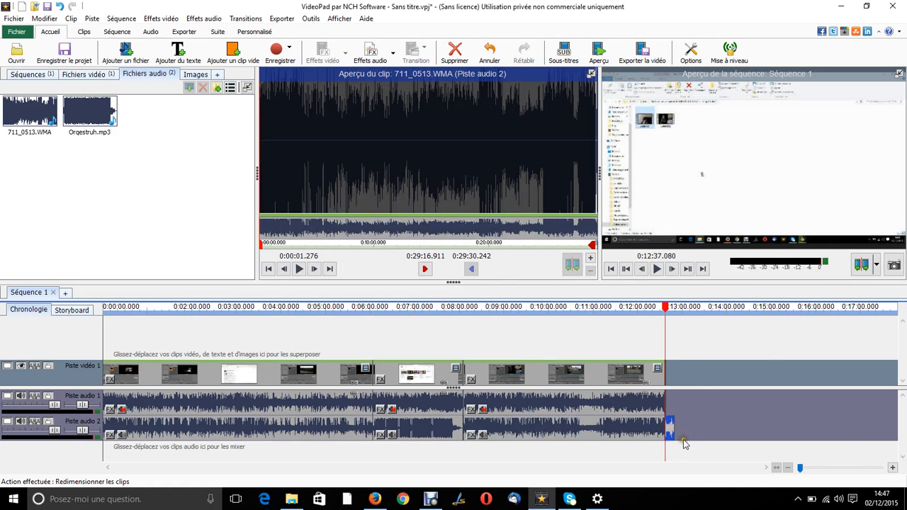
{"action": "key", "text": "Delete"}
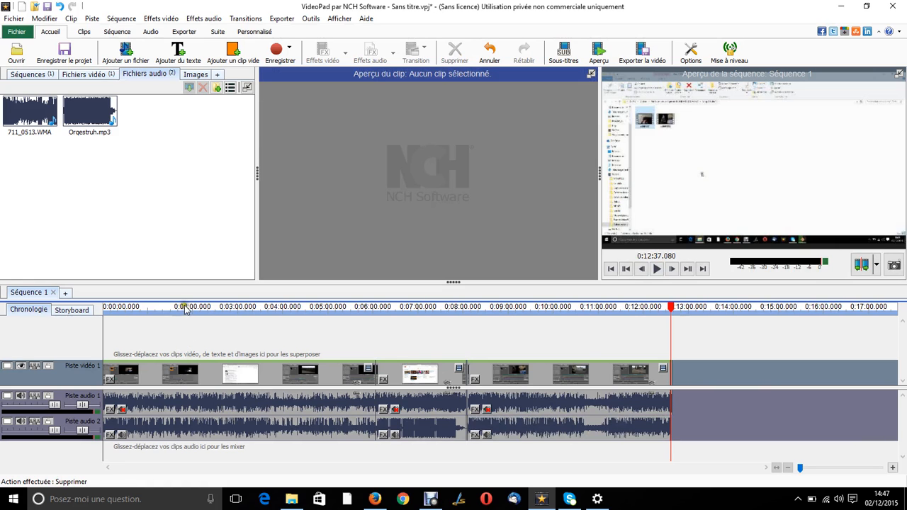
- Check the edited sequence's picture around 0:04:20 and near its end around 0:12:07
{"action": "left_click_drag", "start_coordinate": [184, 309], "coordinate": [298, 314]}
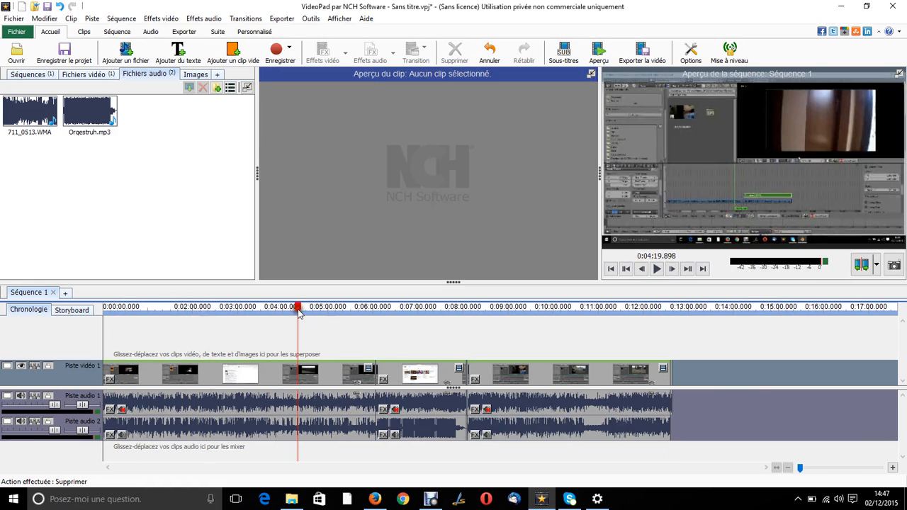
{"action": "left_click_drag", "start_coordinate": [673, 309], "coordinate": [643, 314]}
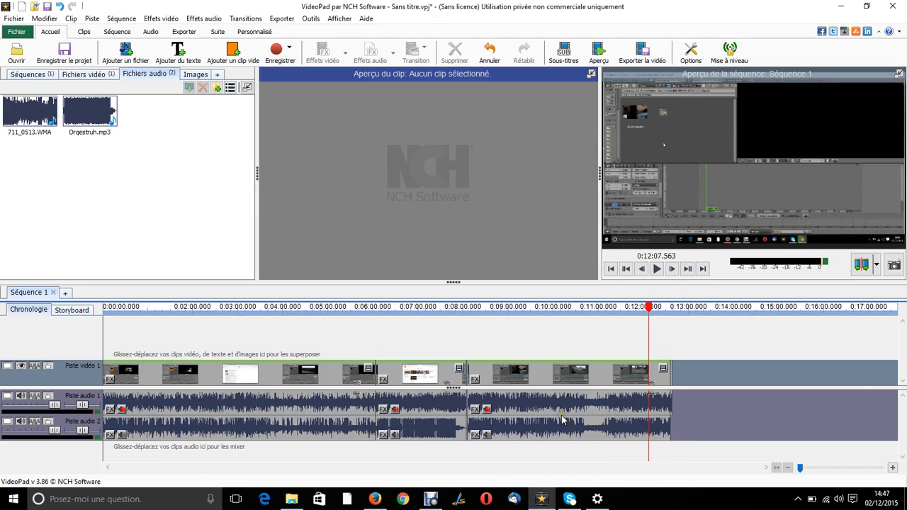
{"action": "mouse_move", "coordinate": [561, 419]}
- Export the sequence to the computer with the HD 720 preset as "Explication montage blender 021215.avi"
{"action": "left_click", "coordinate": [643, 59]}
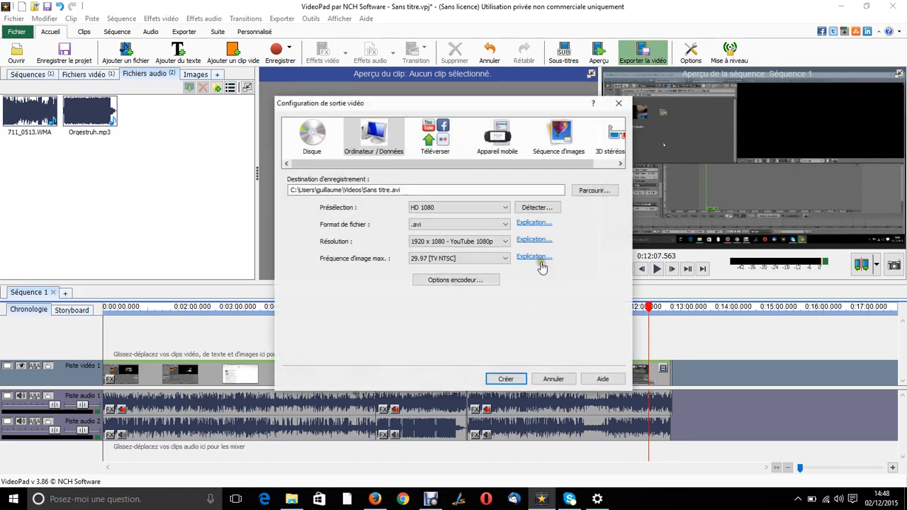
{"action": "left_click", "coordinate": [469, 207]}
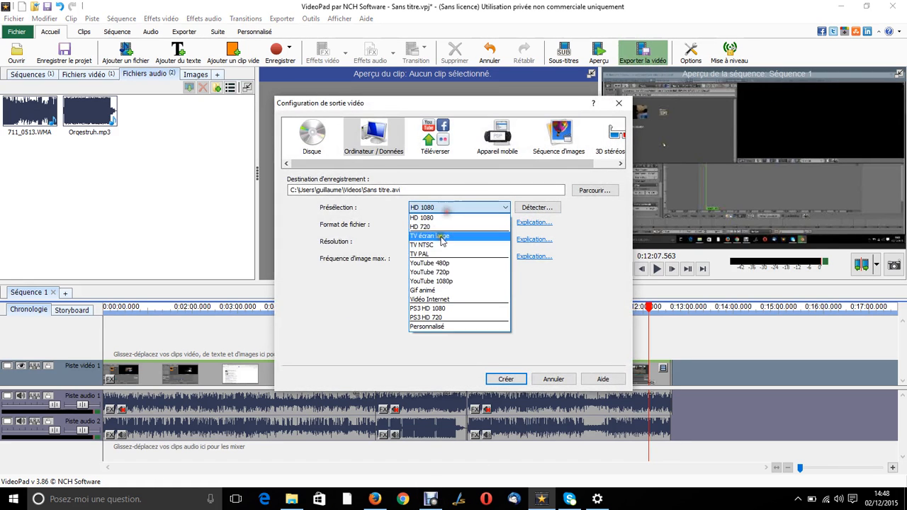
{"action": "left_click", "coordinate": [425, 226]}
{"action": "left_click", "coordinate": [389, 190]}
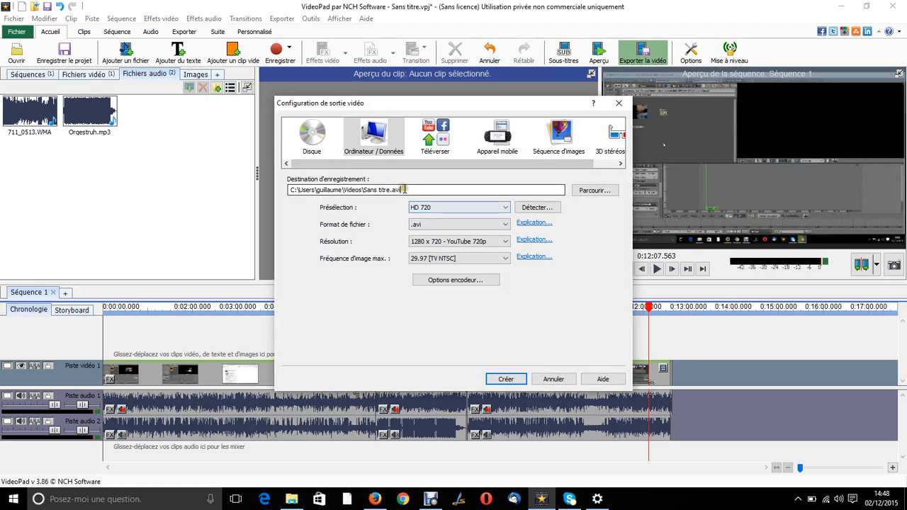
{"action": "mouse_move", "coordinate": [389, 190]}
{"action": "left_mouse_down"}
{"action": "mouse_move", "coordinate": [362, 190]}
{"action": "mouse_move", "coordinate": [390, 190]}
{"action": "left_mouse_up"}
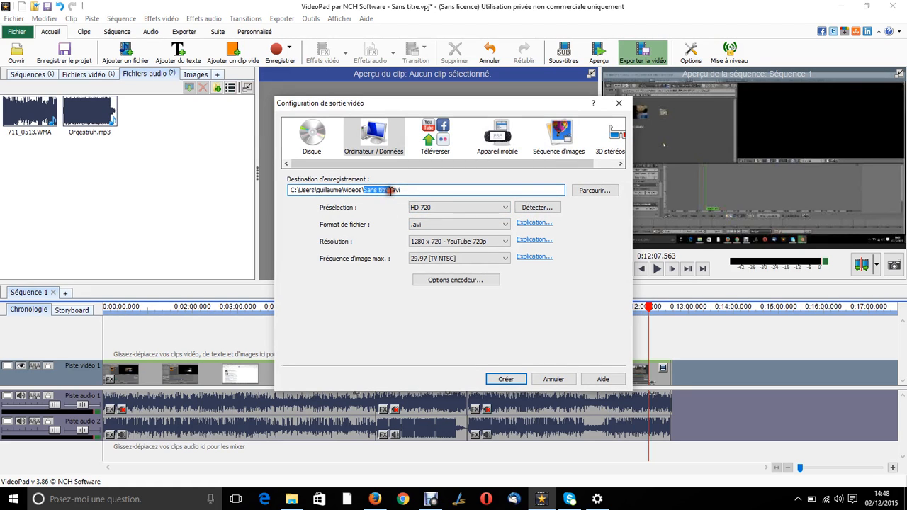
{"action": "type", "text": "Monta"}
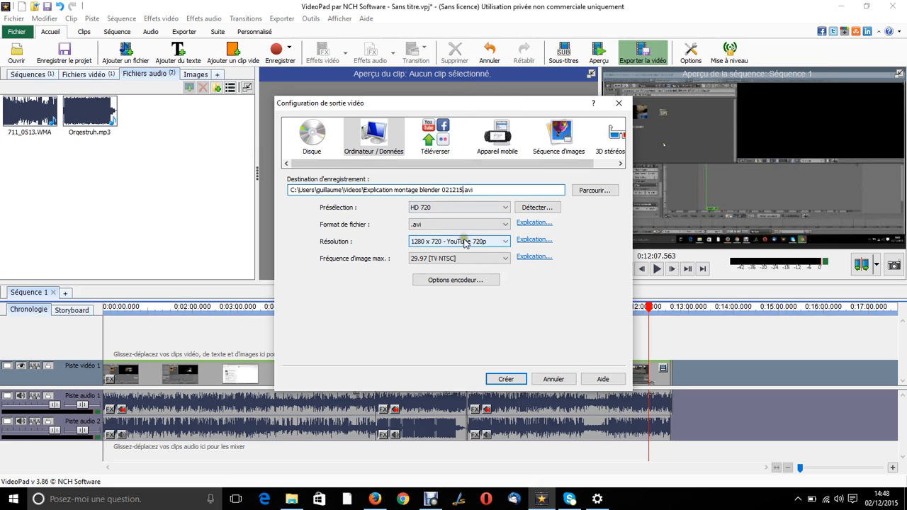
{"action": "left_click", "coordinate": [510, 376]}
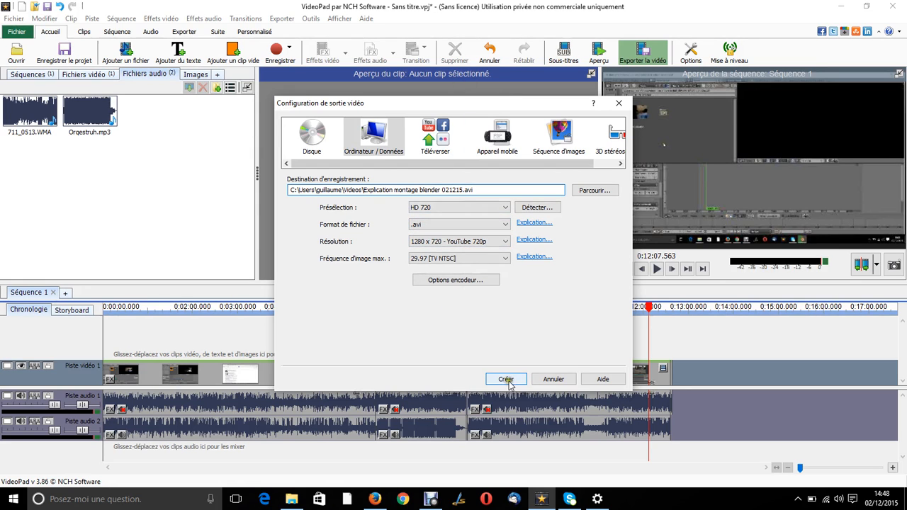